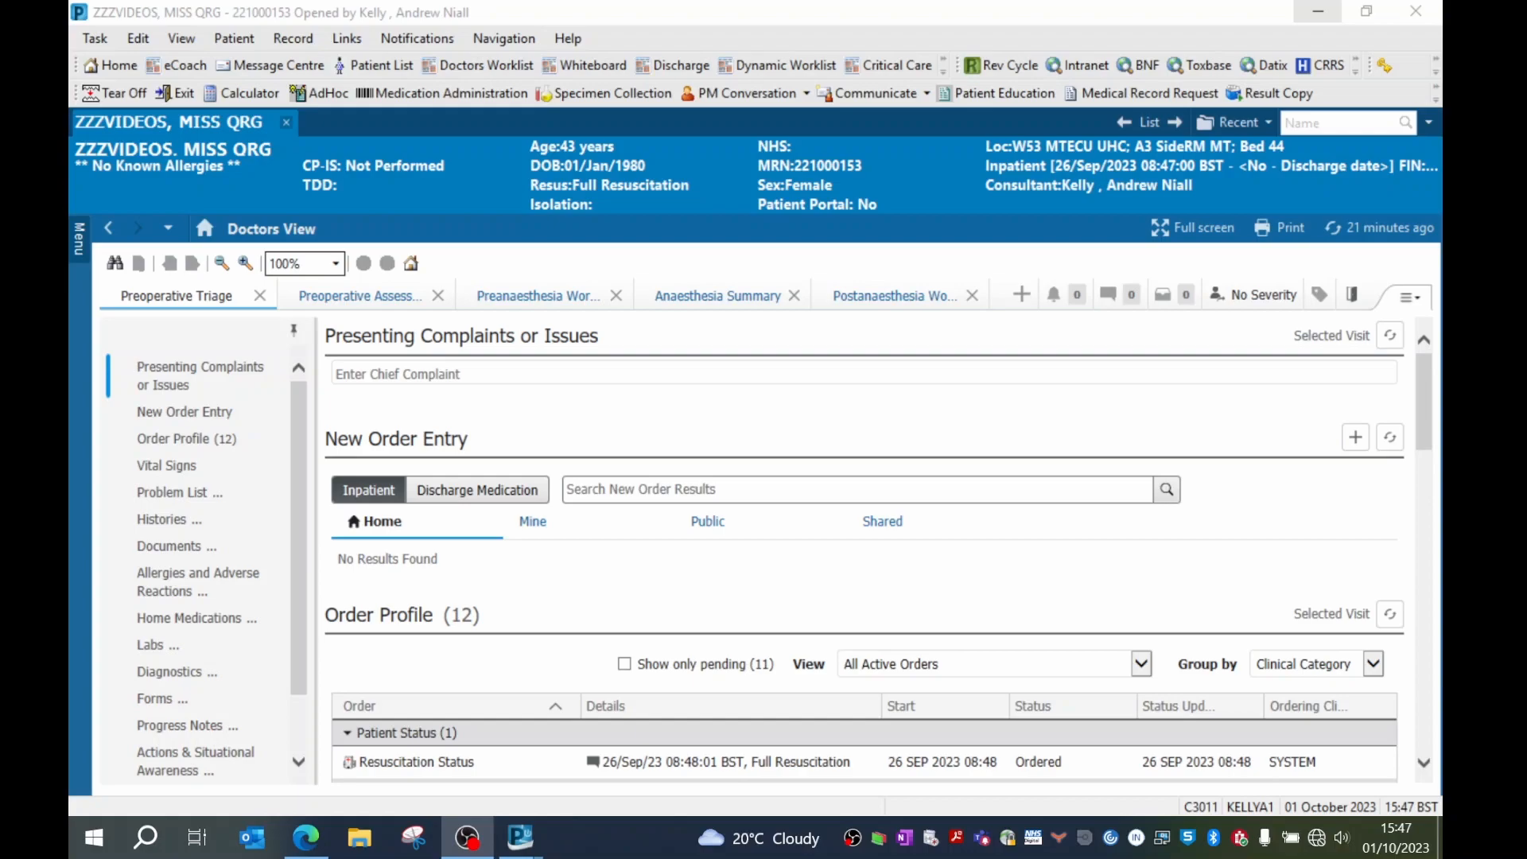
- Search new inpatient orders for "Blood transfusion", then add and sign the Blood Transfusion Adult plan
click(610, 496)
text(B)
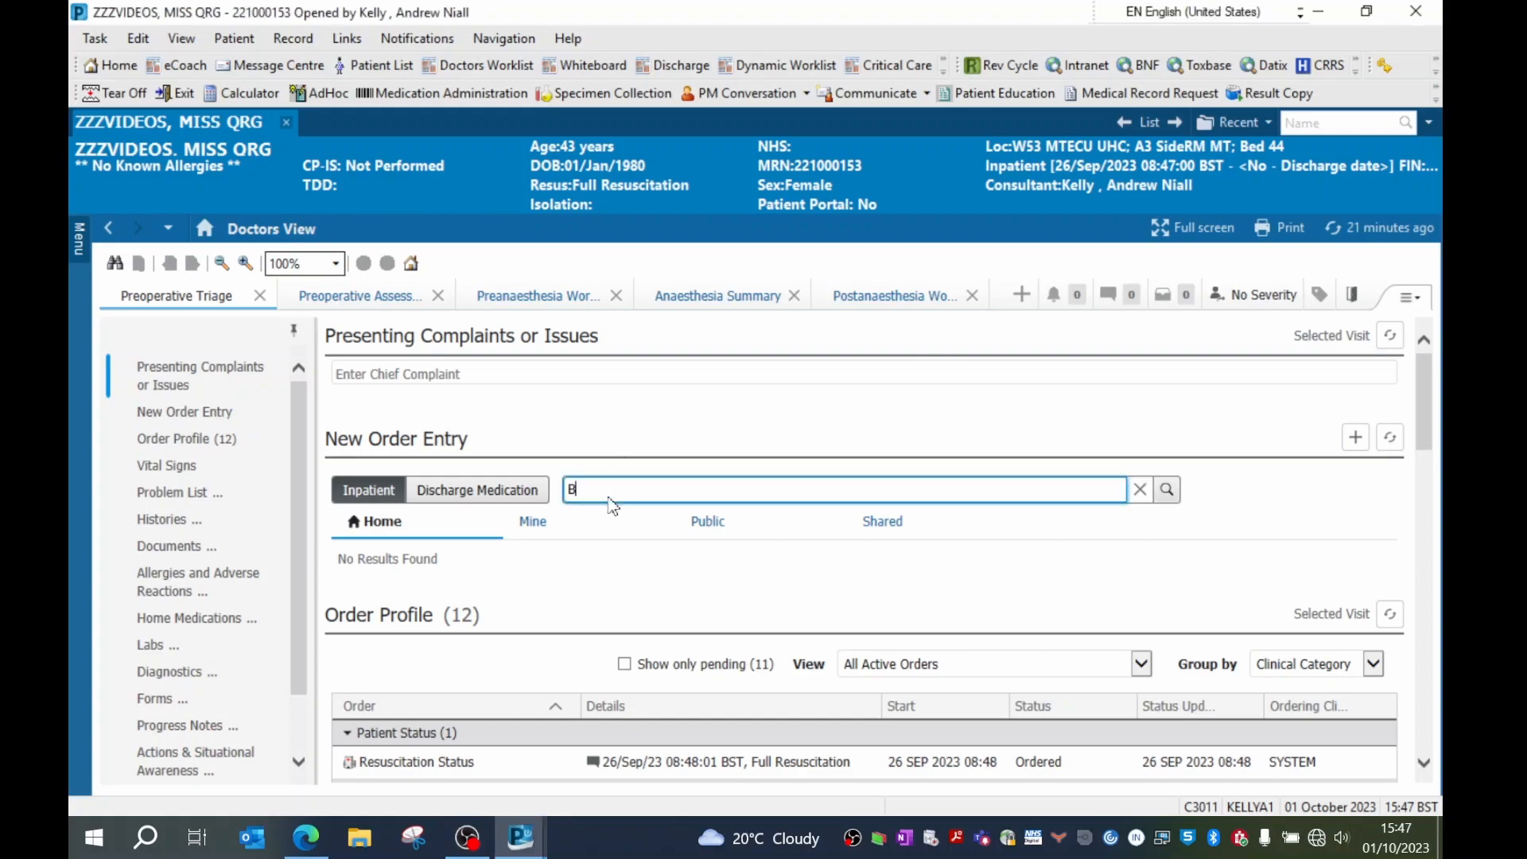
text(lood tr)
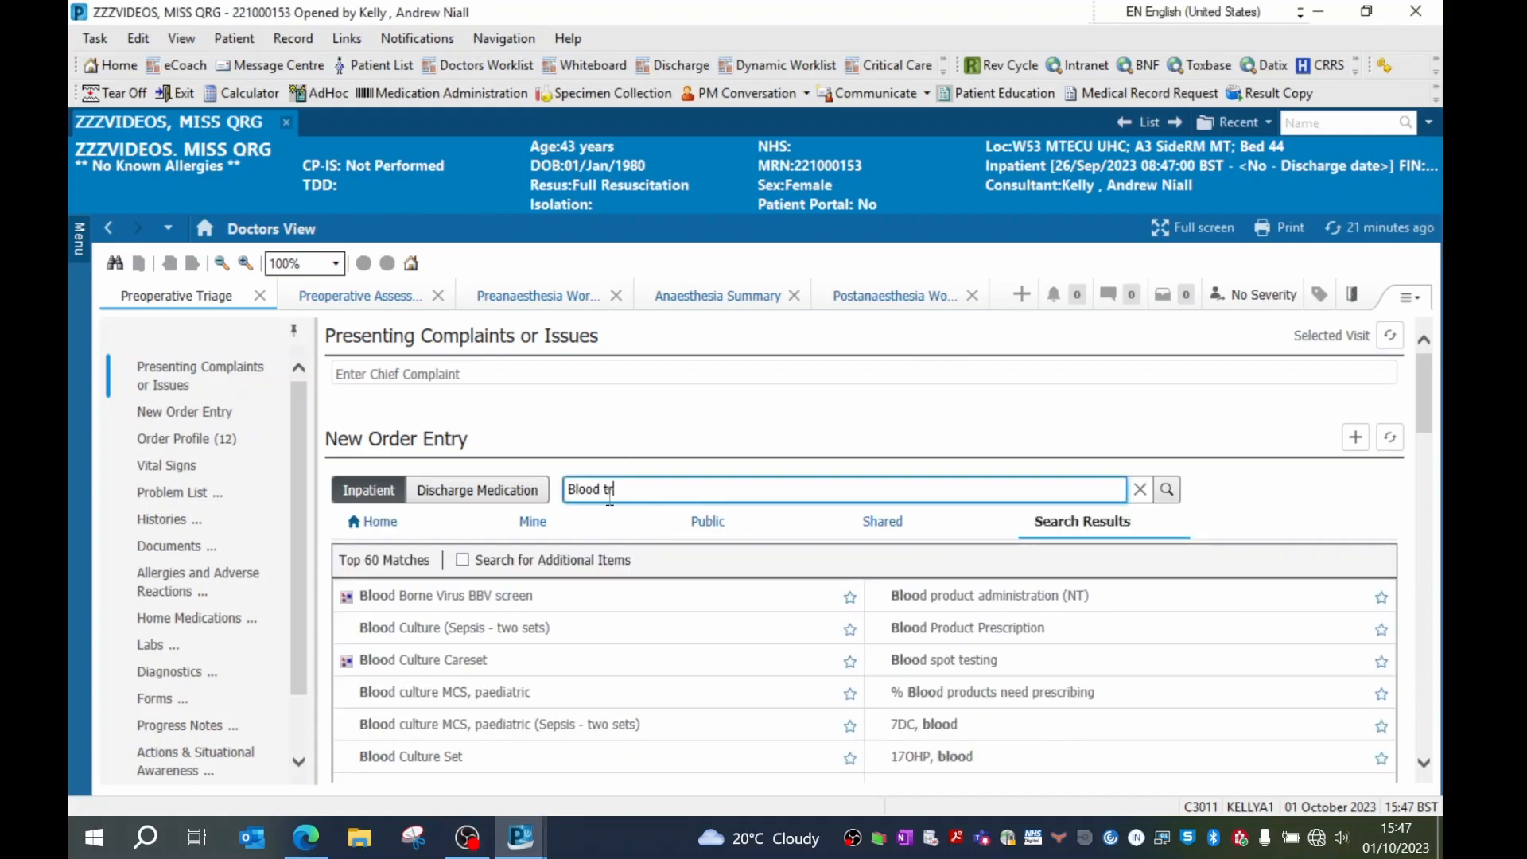
text(ansfusion)
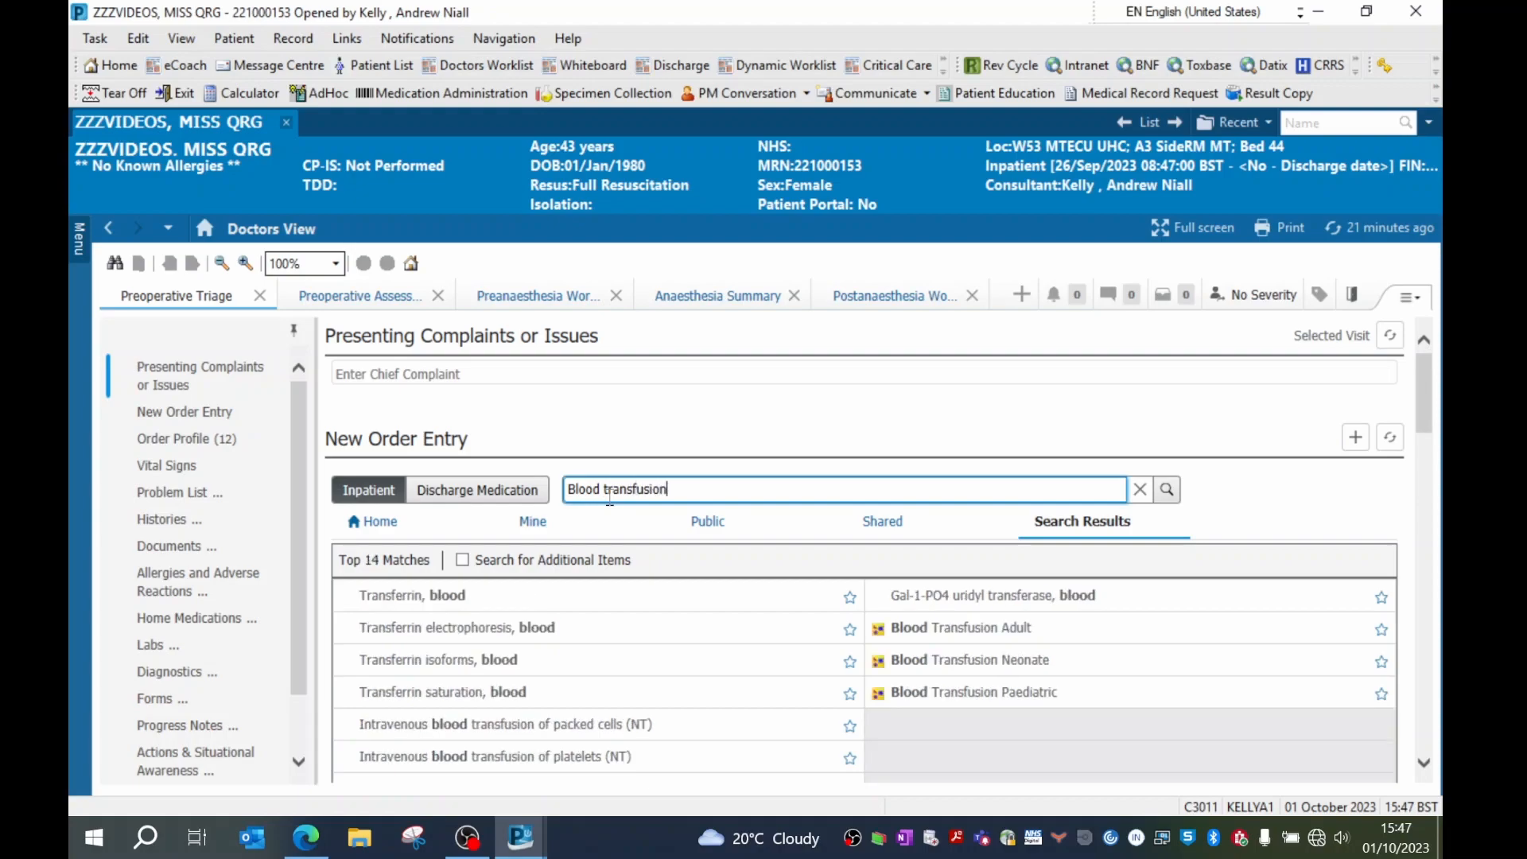
scroll(543, 748, down, 2)
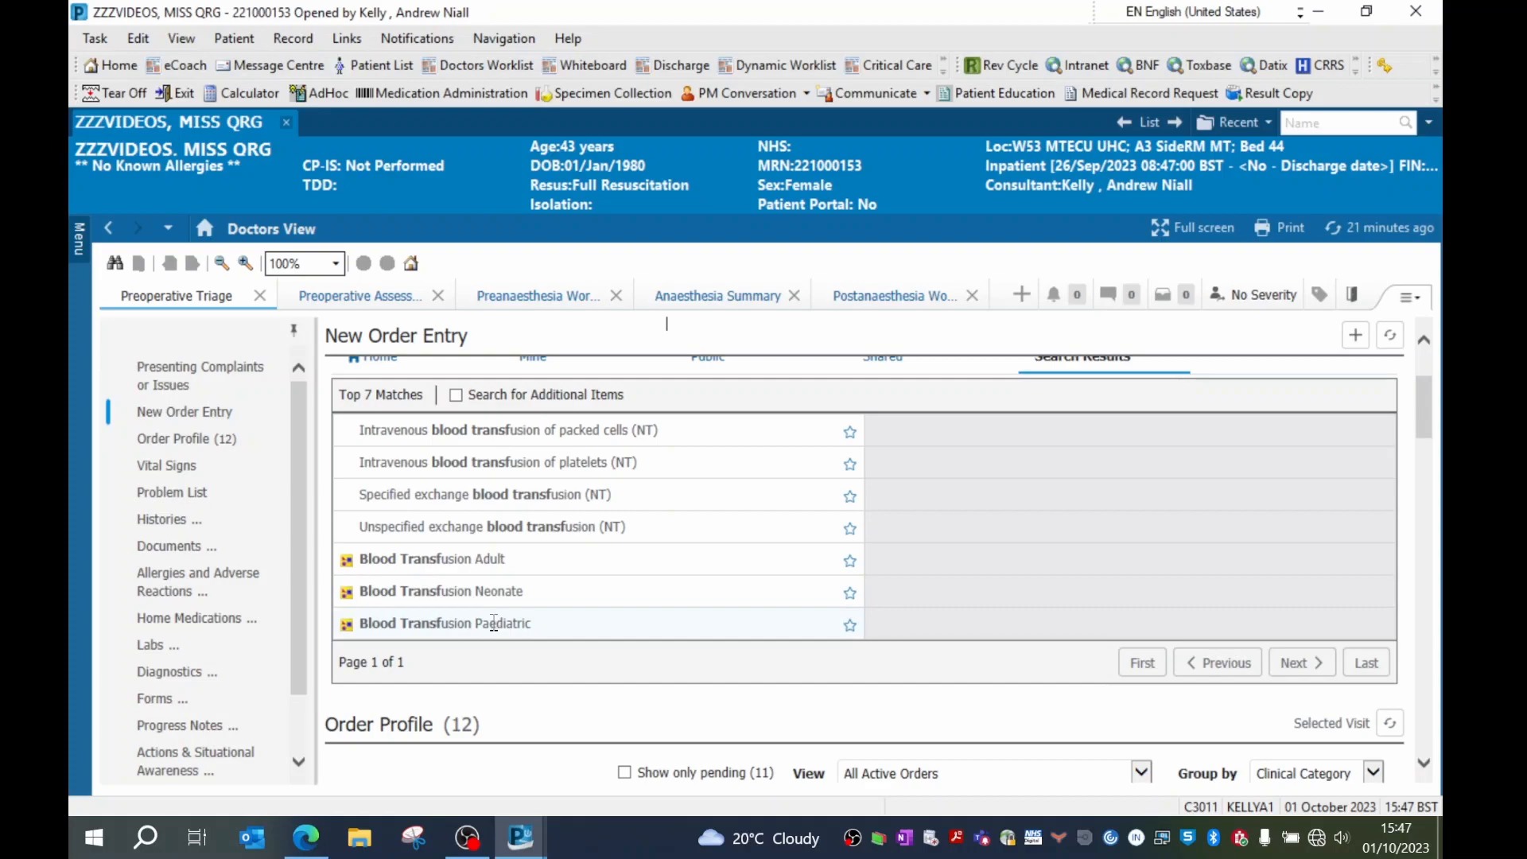
click(414, 559)
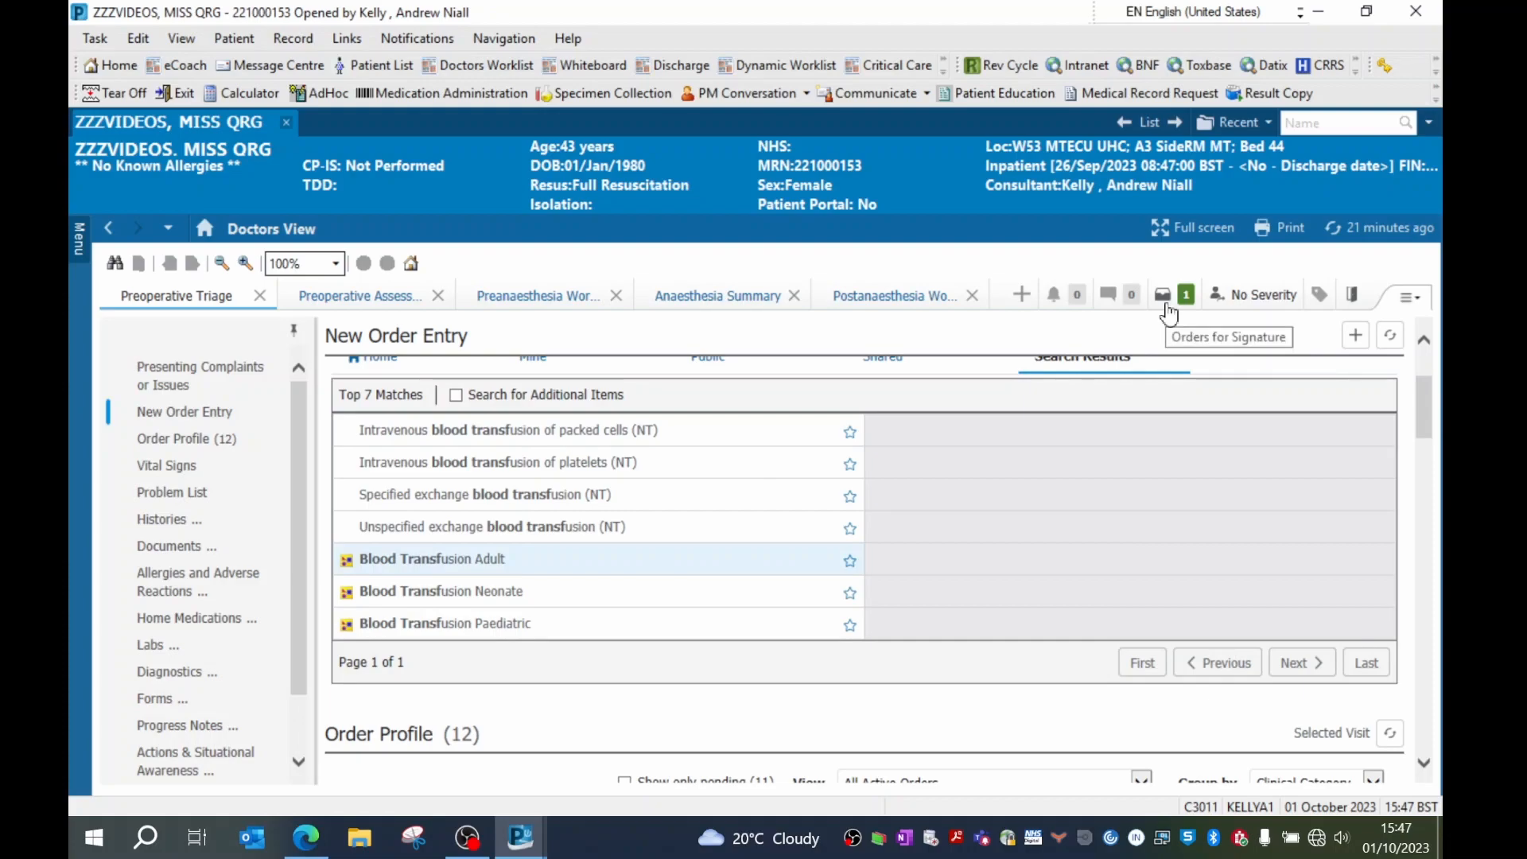
click(1166, 302)
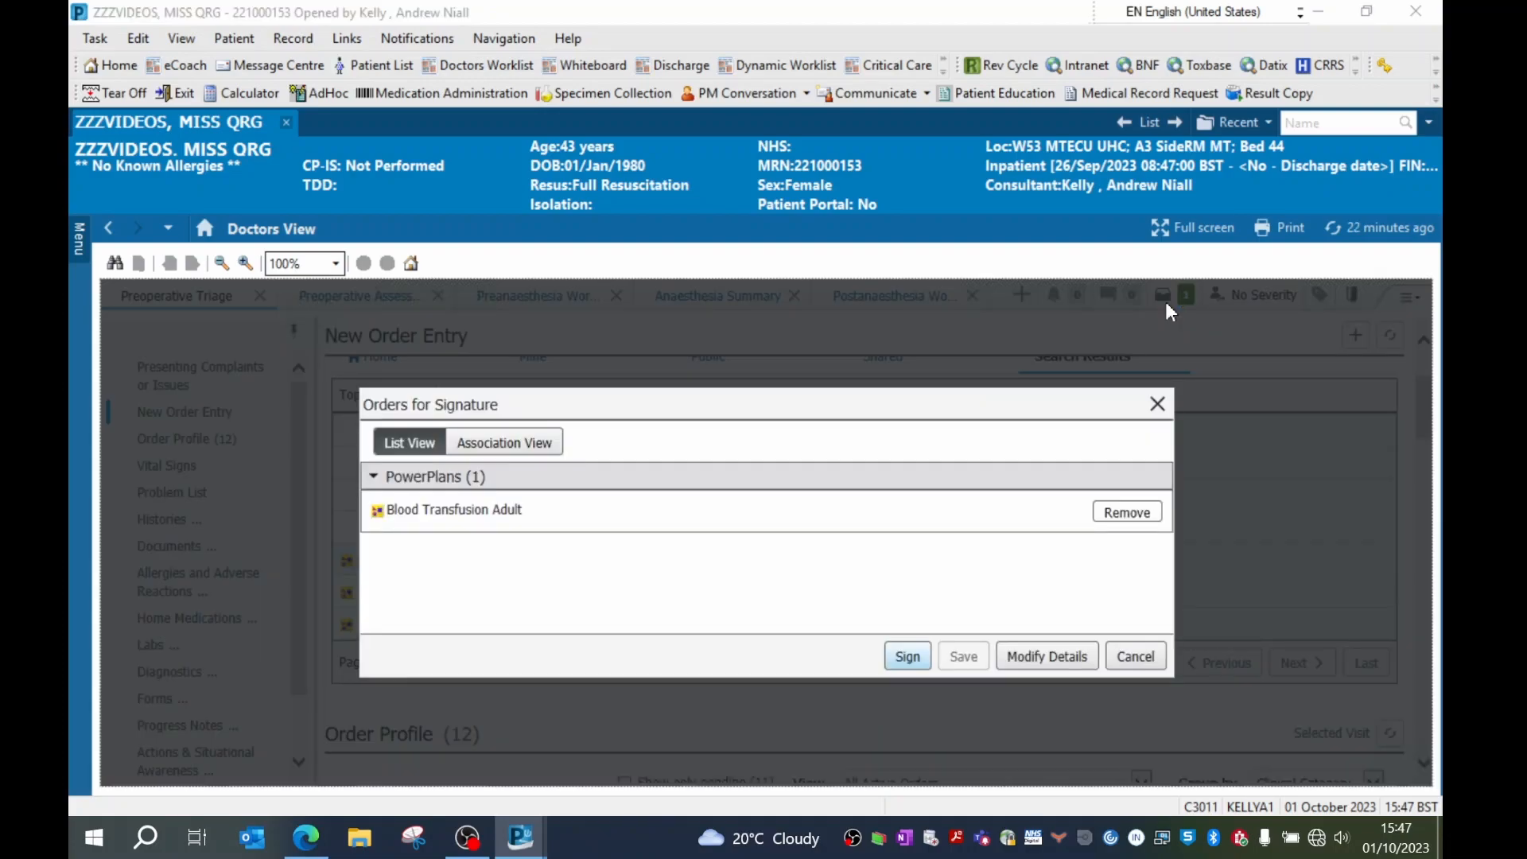
click(905, 657)
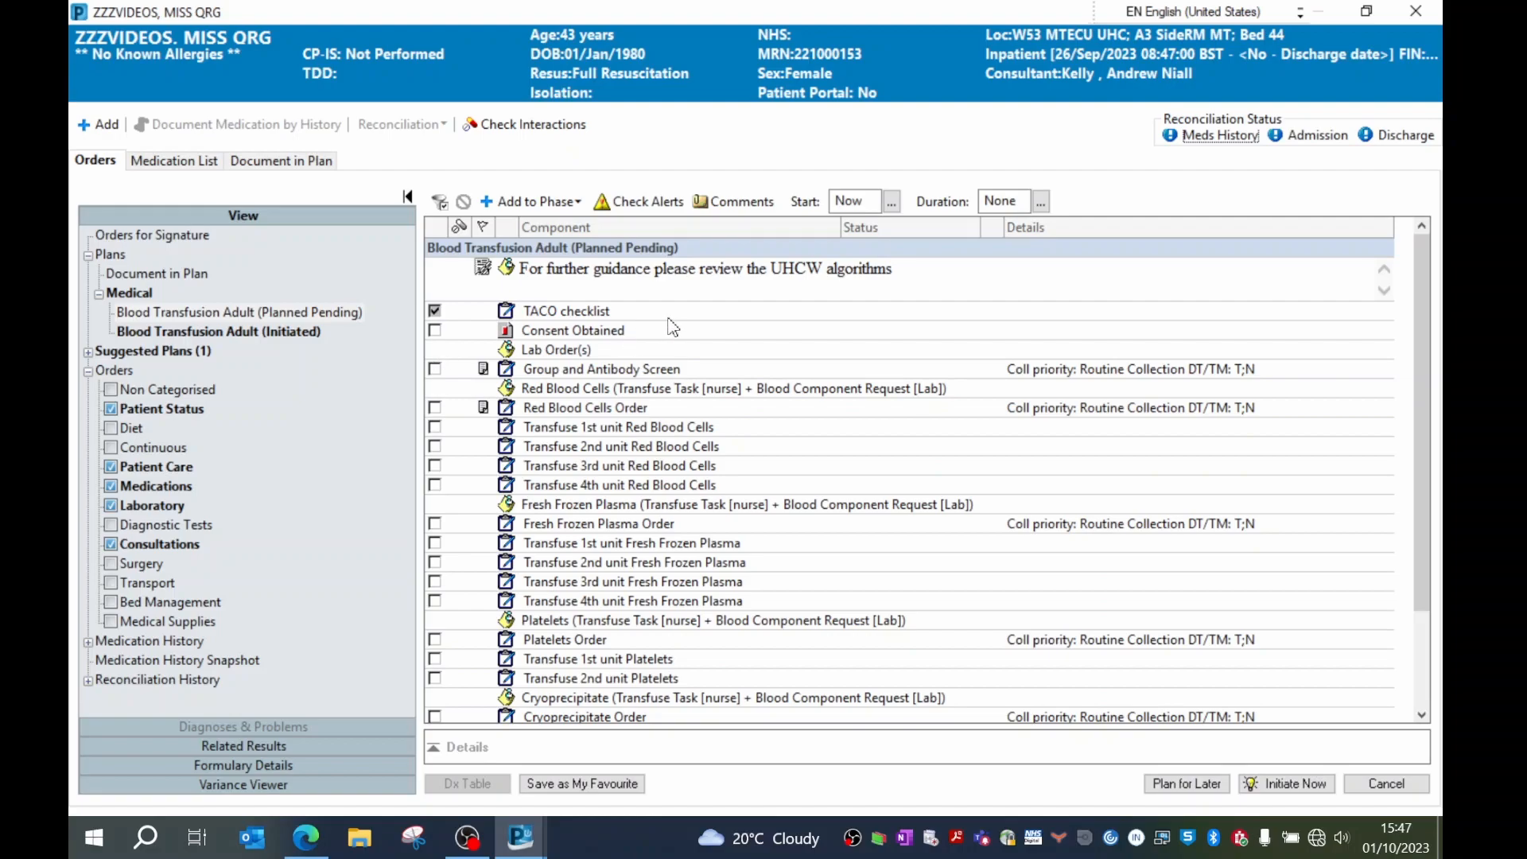
- Include Consent Obtained, Red Blood Cells Order, Transfuse 1st and 2nd unit Red Blood Cells, and furosemide in the plan
click(436, 330)
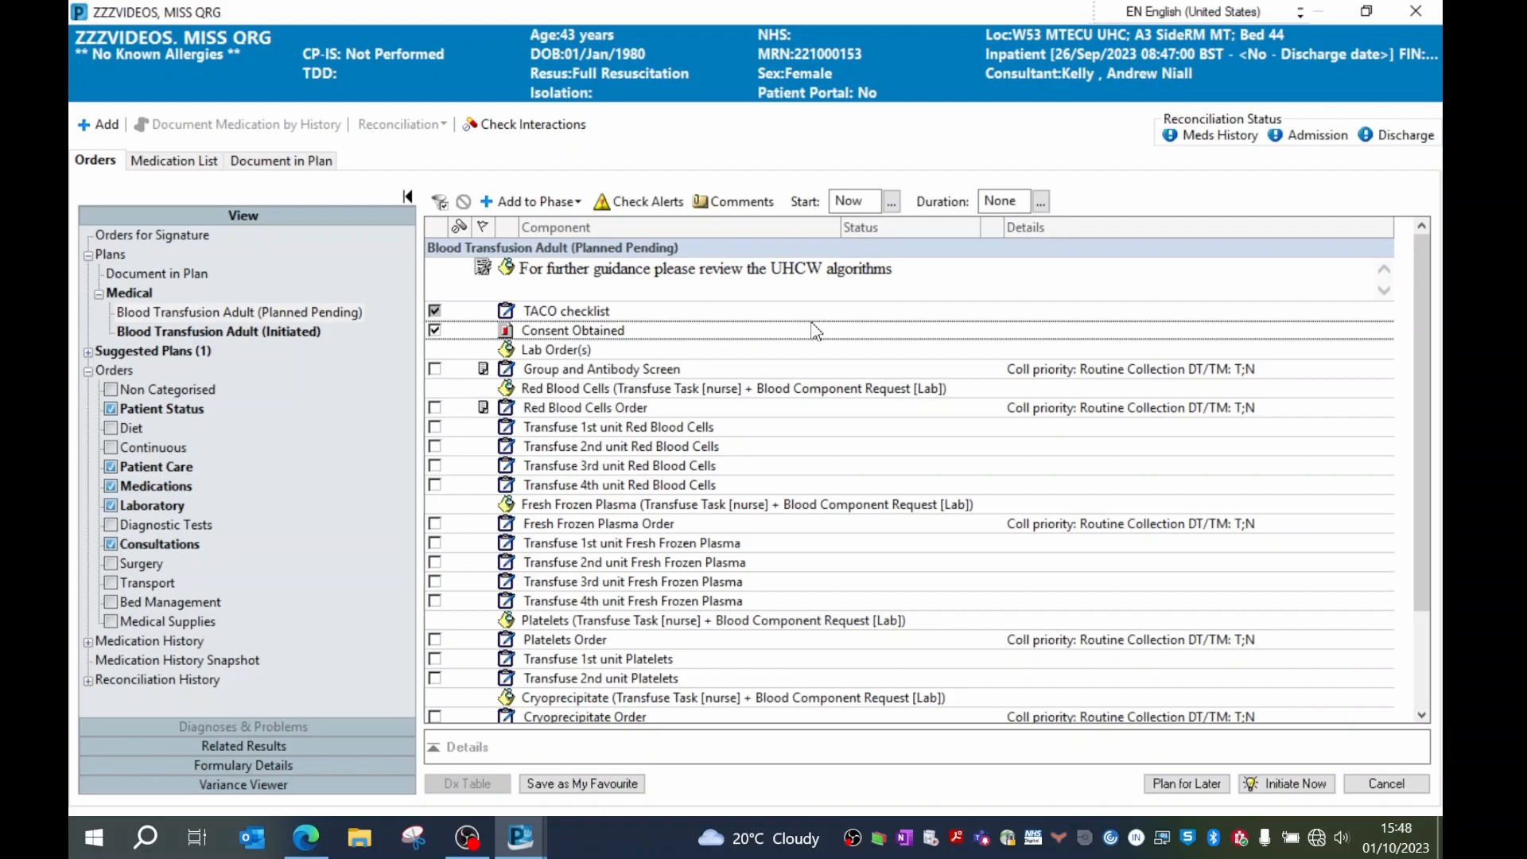
click(436, 409)
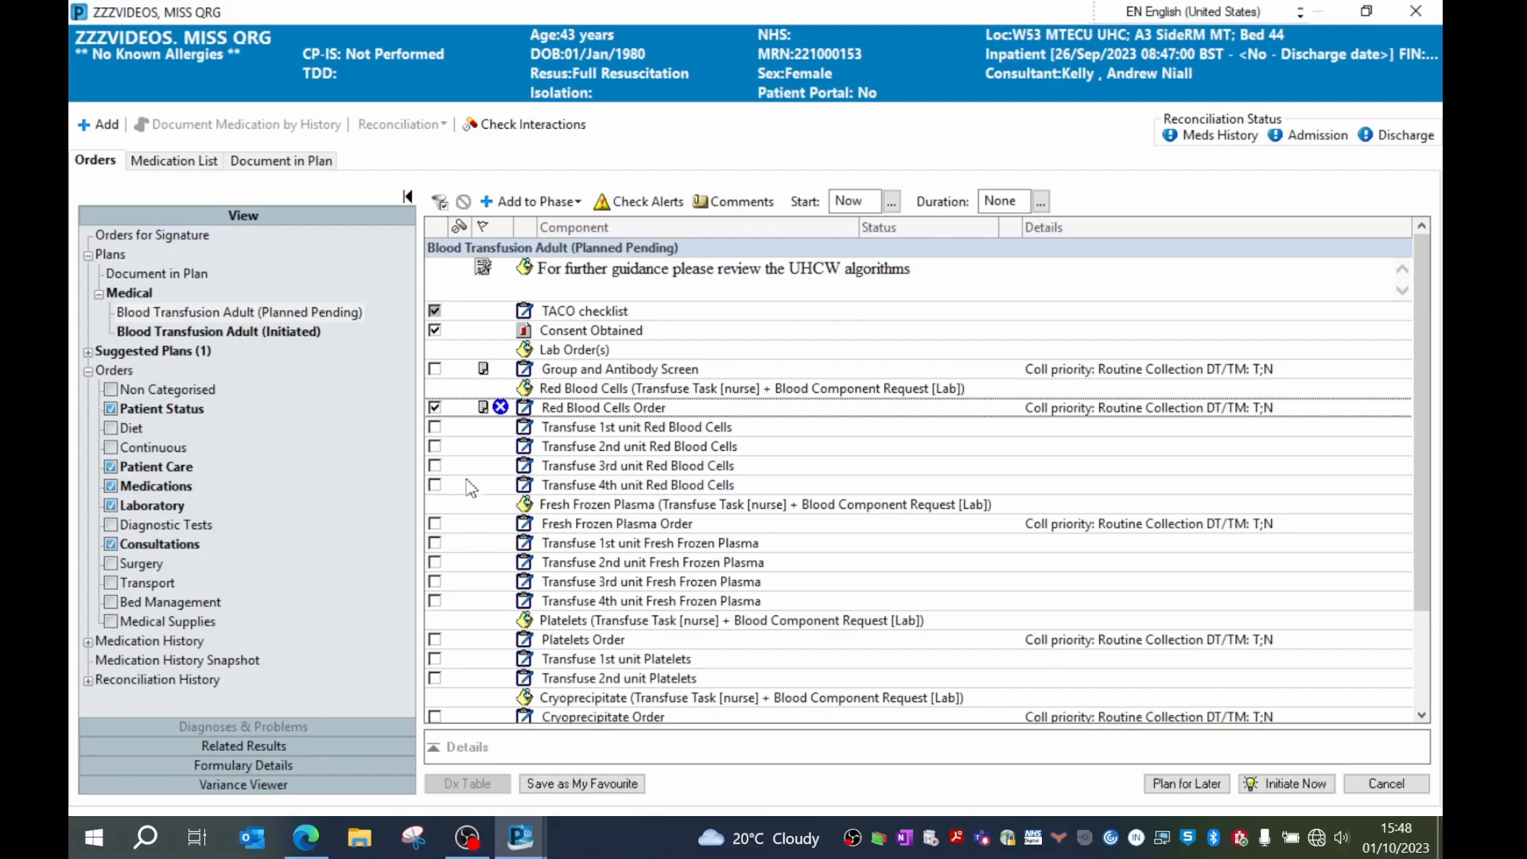
click(436, 428)
click(435, 447)
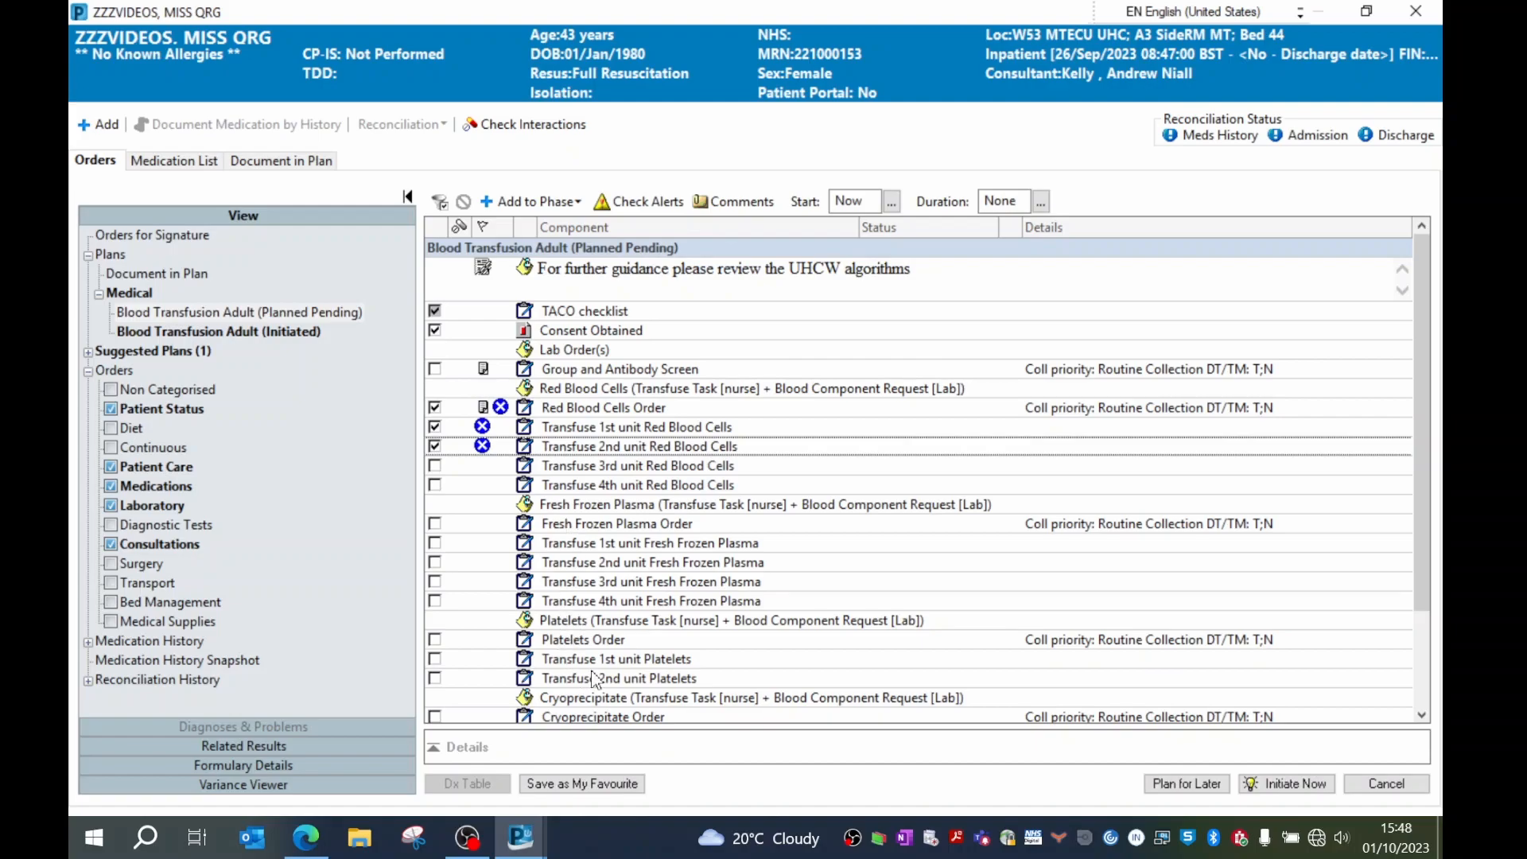
scroll(595, 677, down, 3)
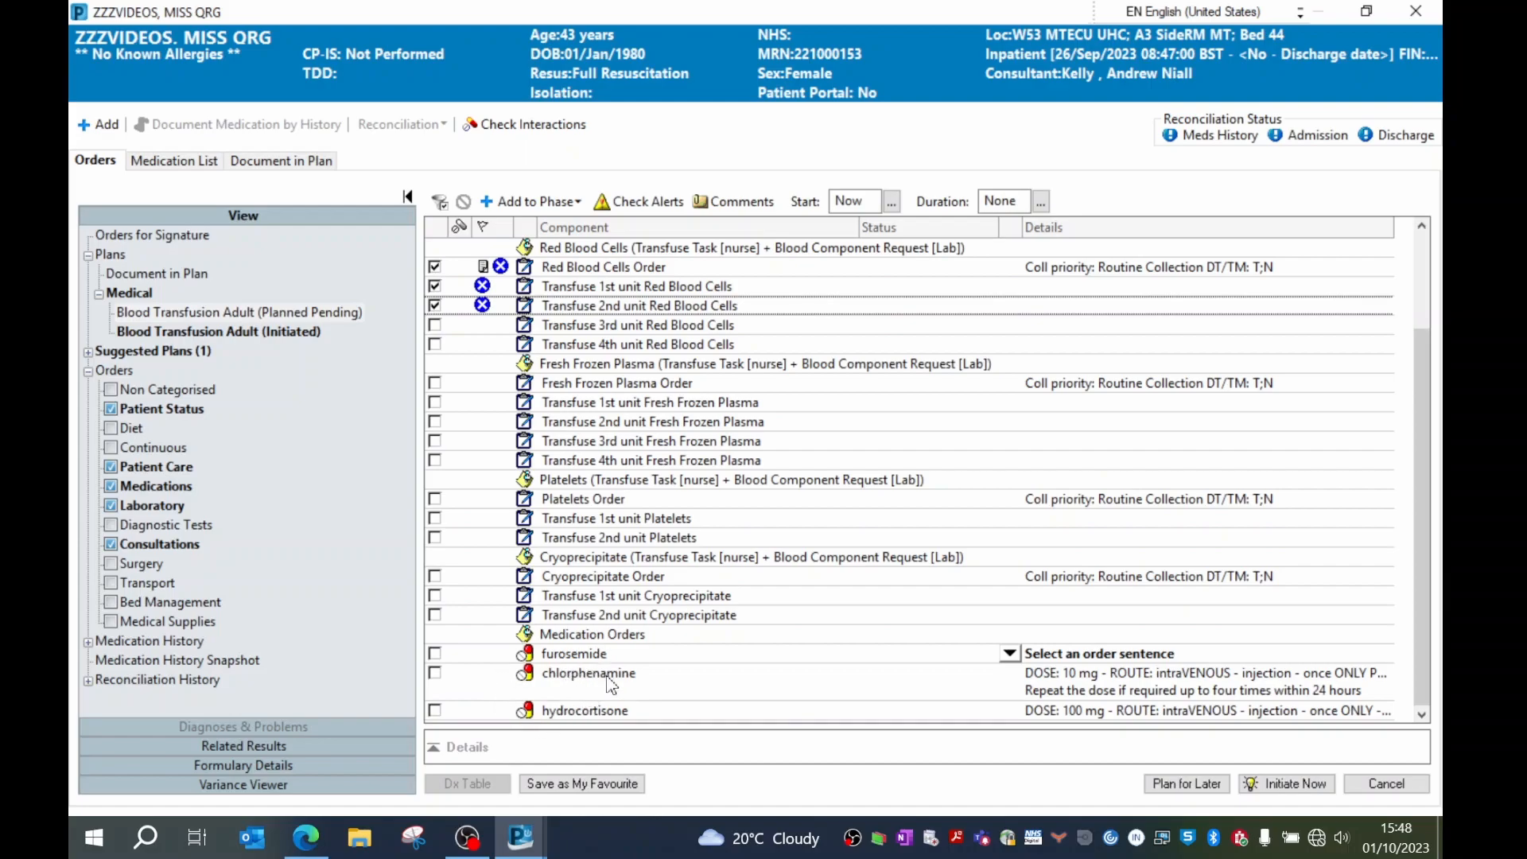
click(435, 653)
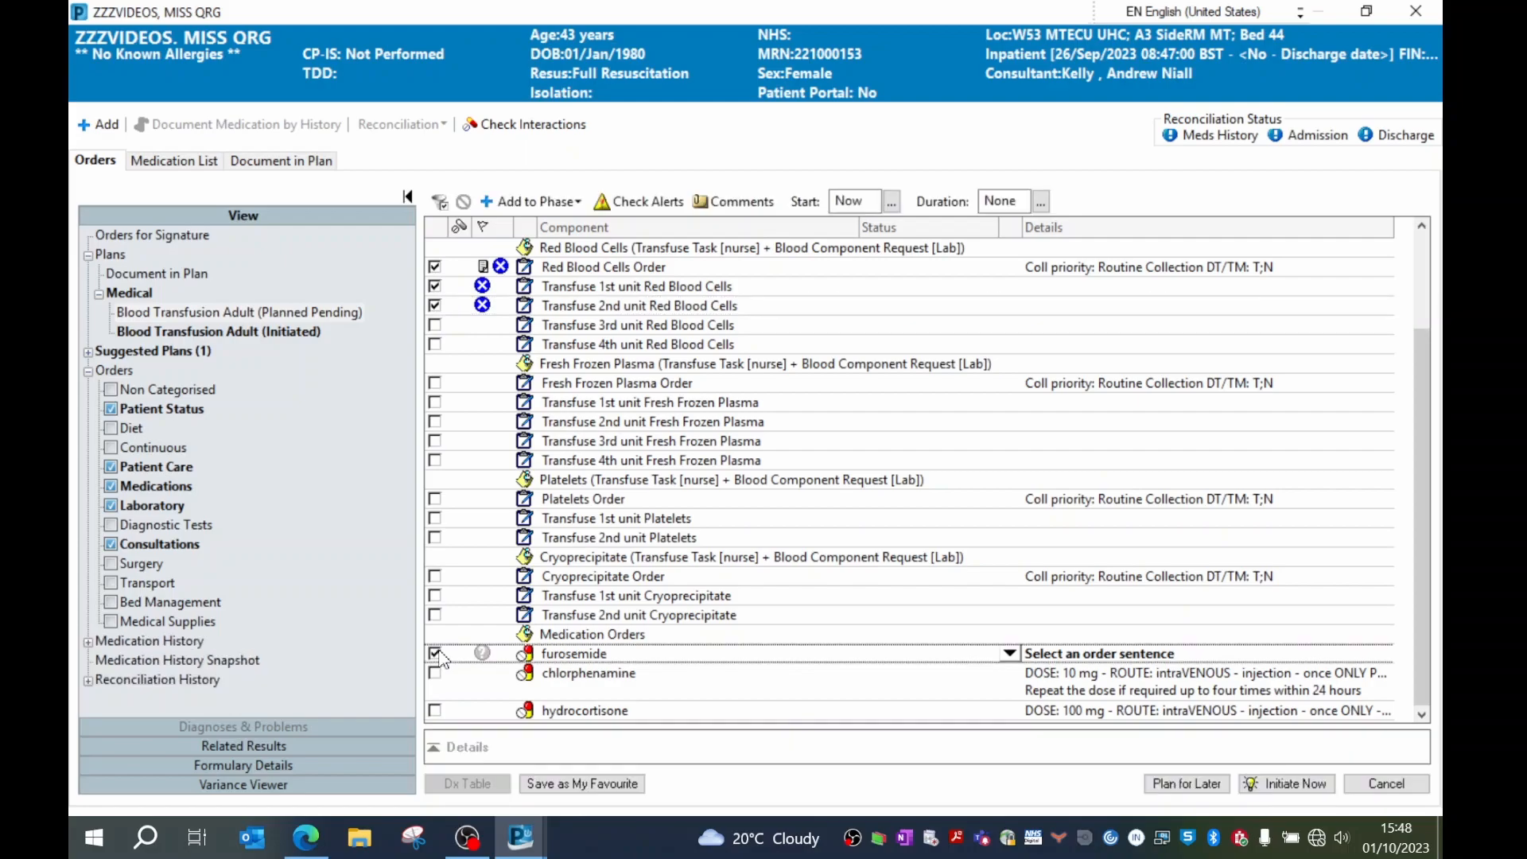
- Initiate the plan immediately and sign its TACO assessment with None for cardiovascular, respiratory and fluids
click(1270, 785)
click(1278, 784)
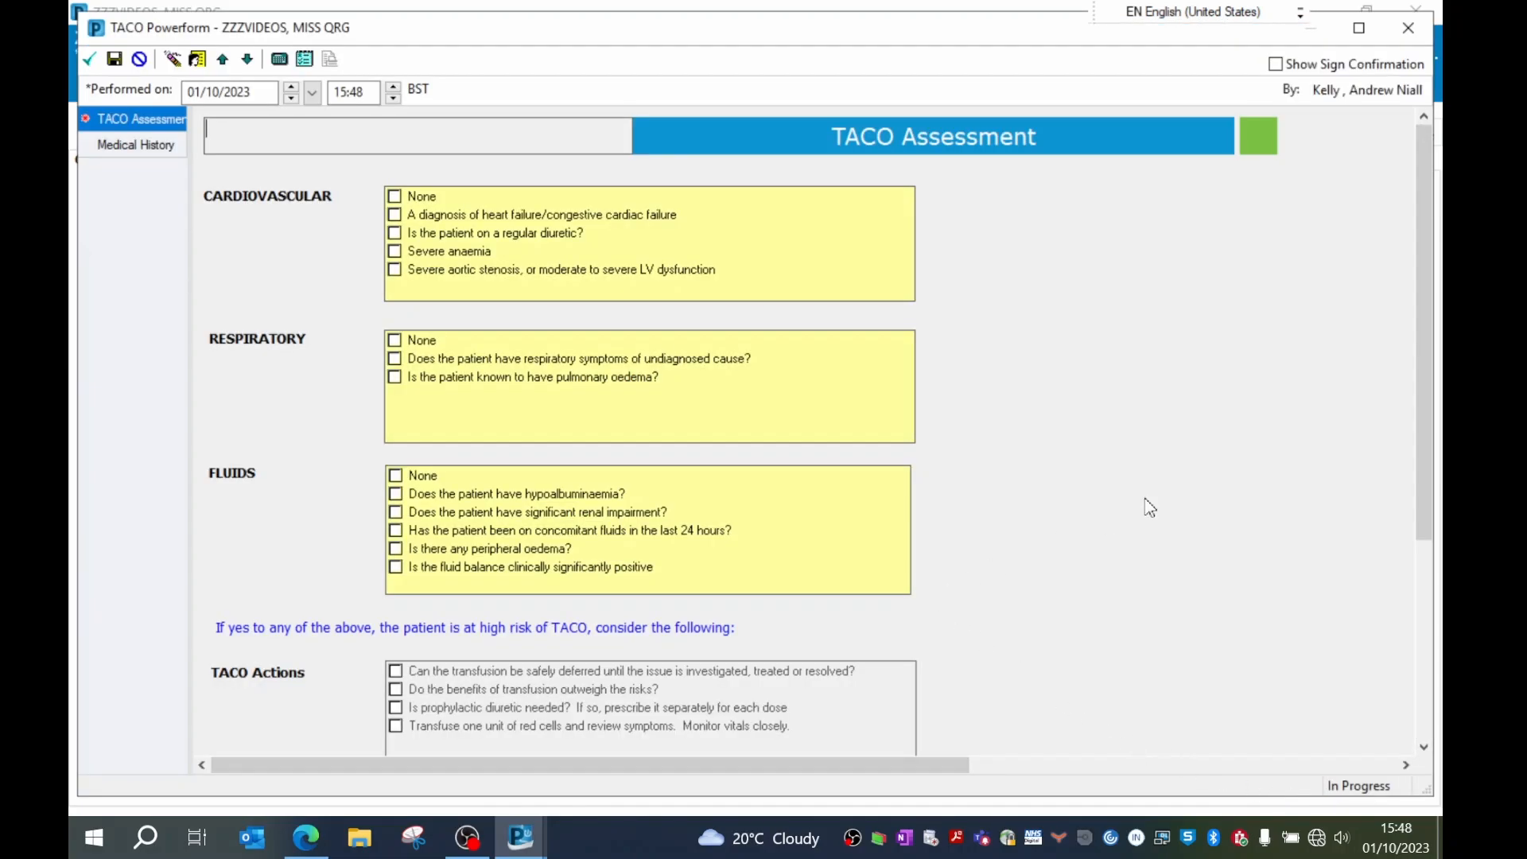
click(394, 196)
click(394, 340)
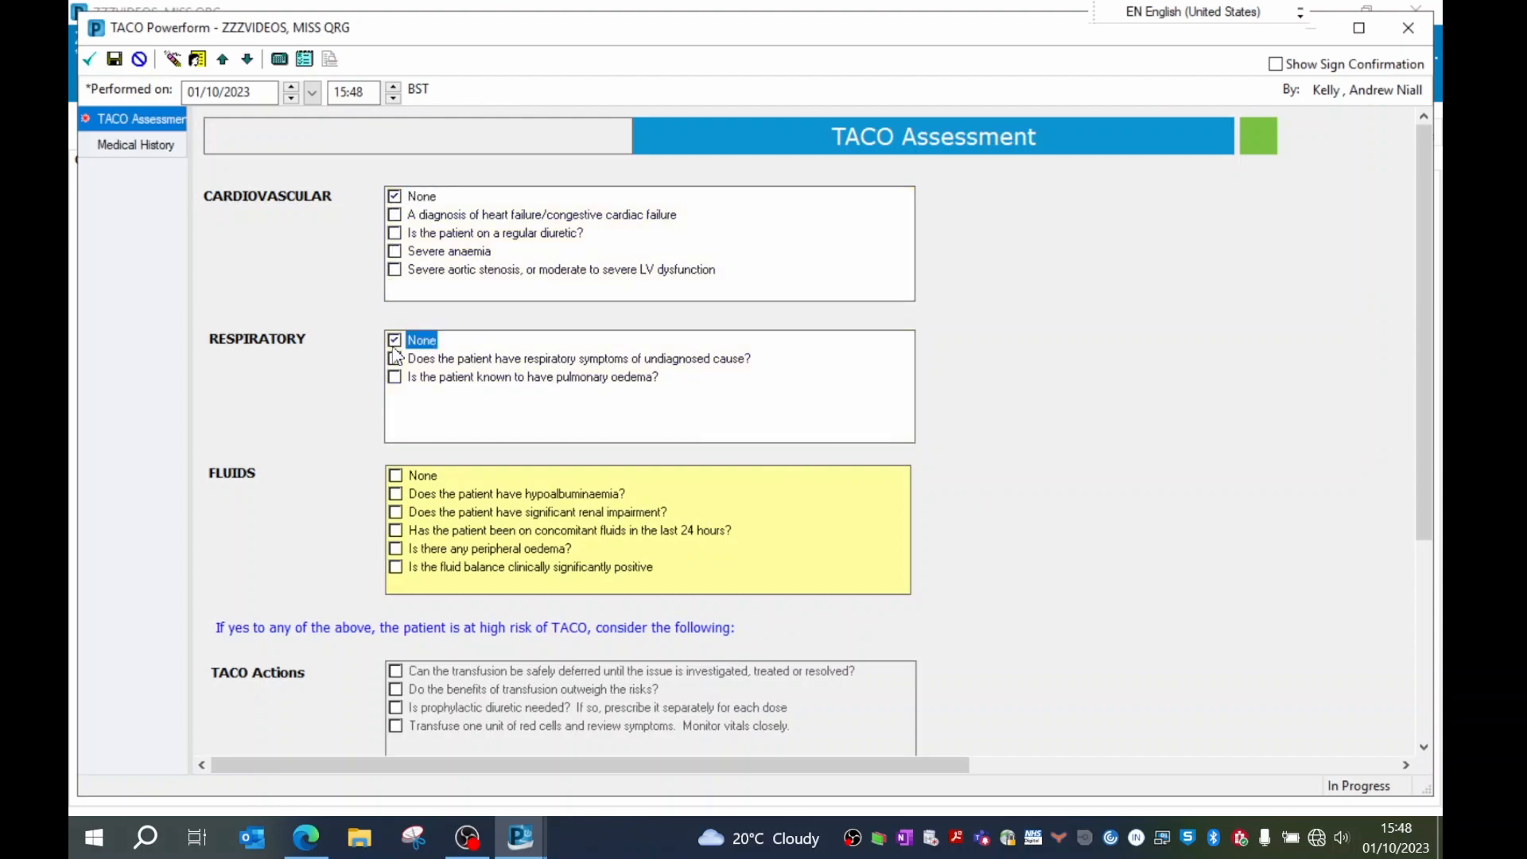
click(396, 475)
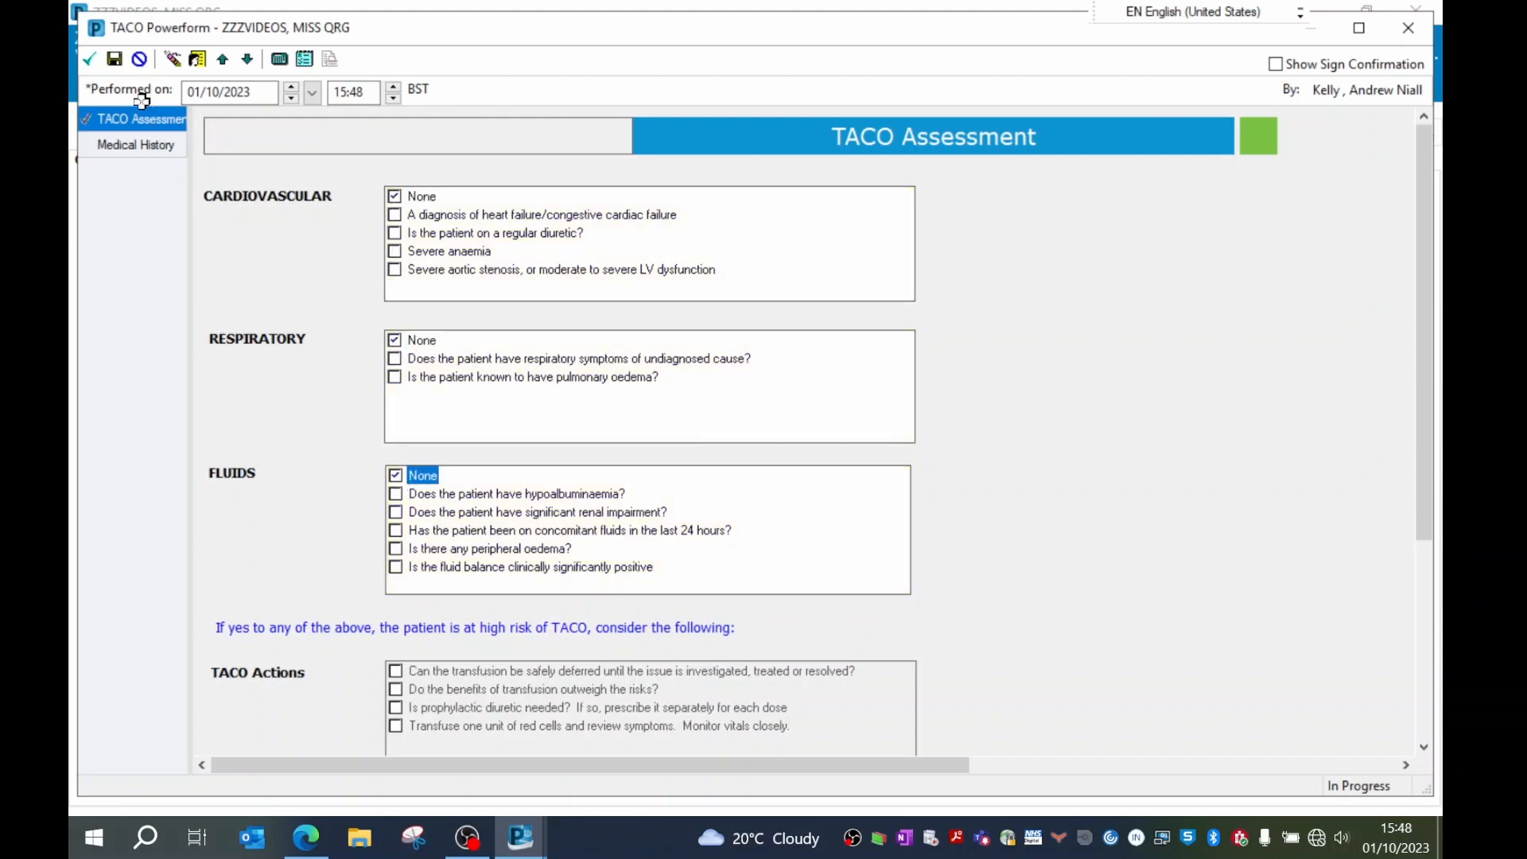
click(89, 59)
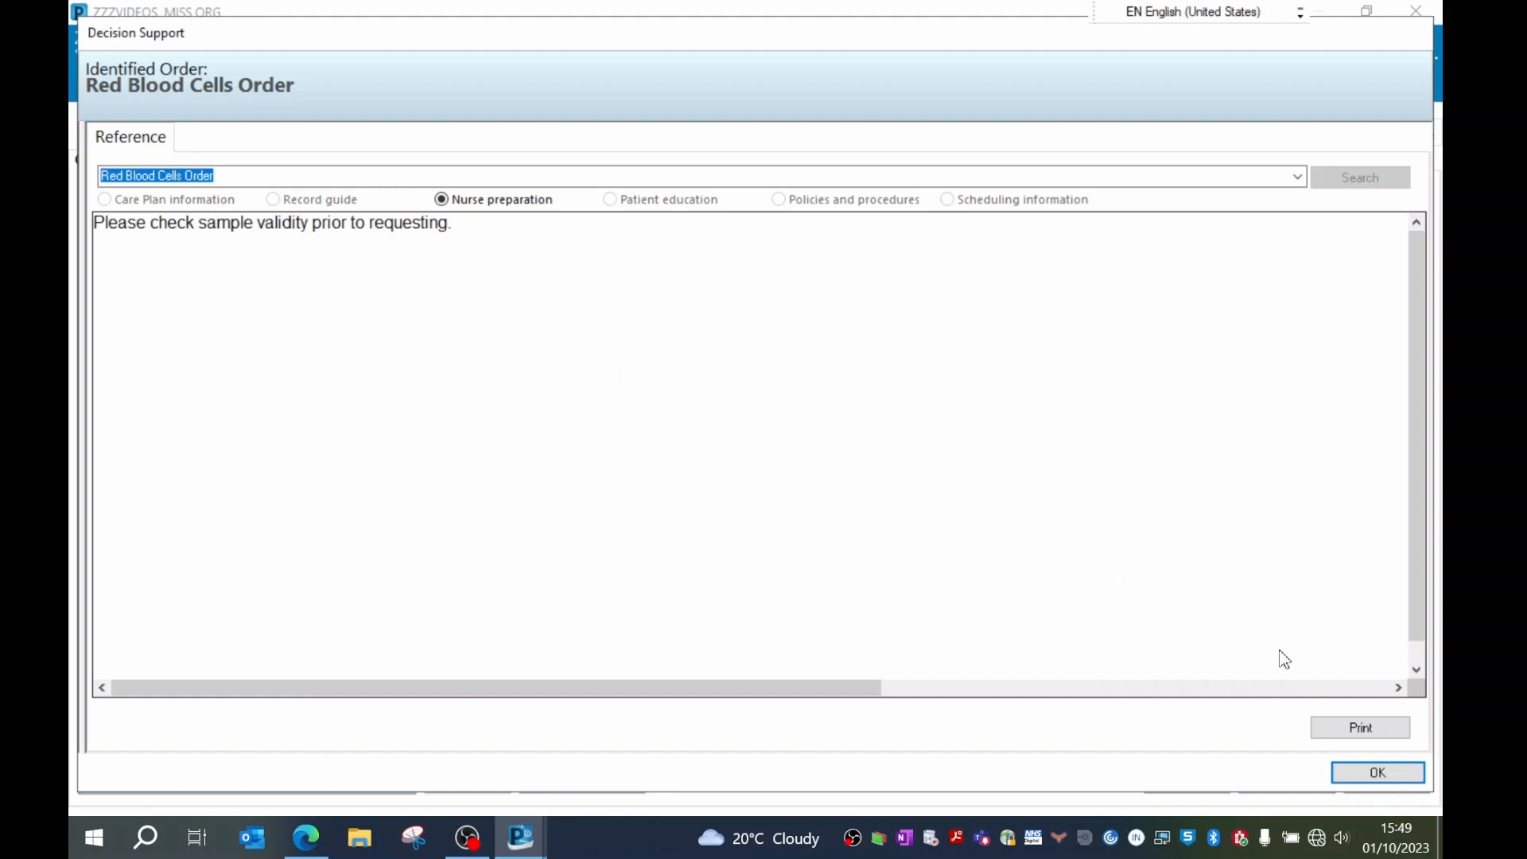
- Acknowledge the red blood cells reference and choose the furosemide order sentence 20 mg intraVENOUS injection once ONLY for Blood Transfusion
click(1356, 773)
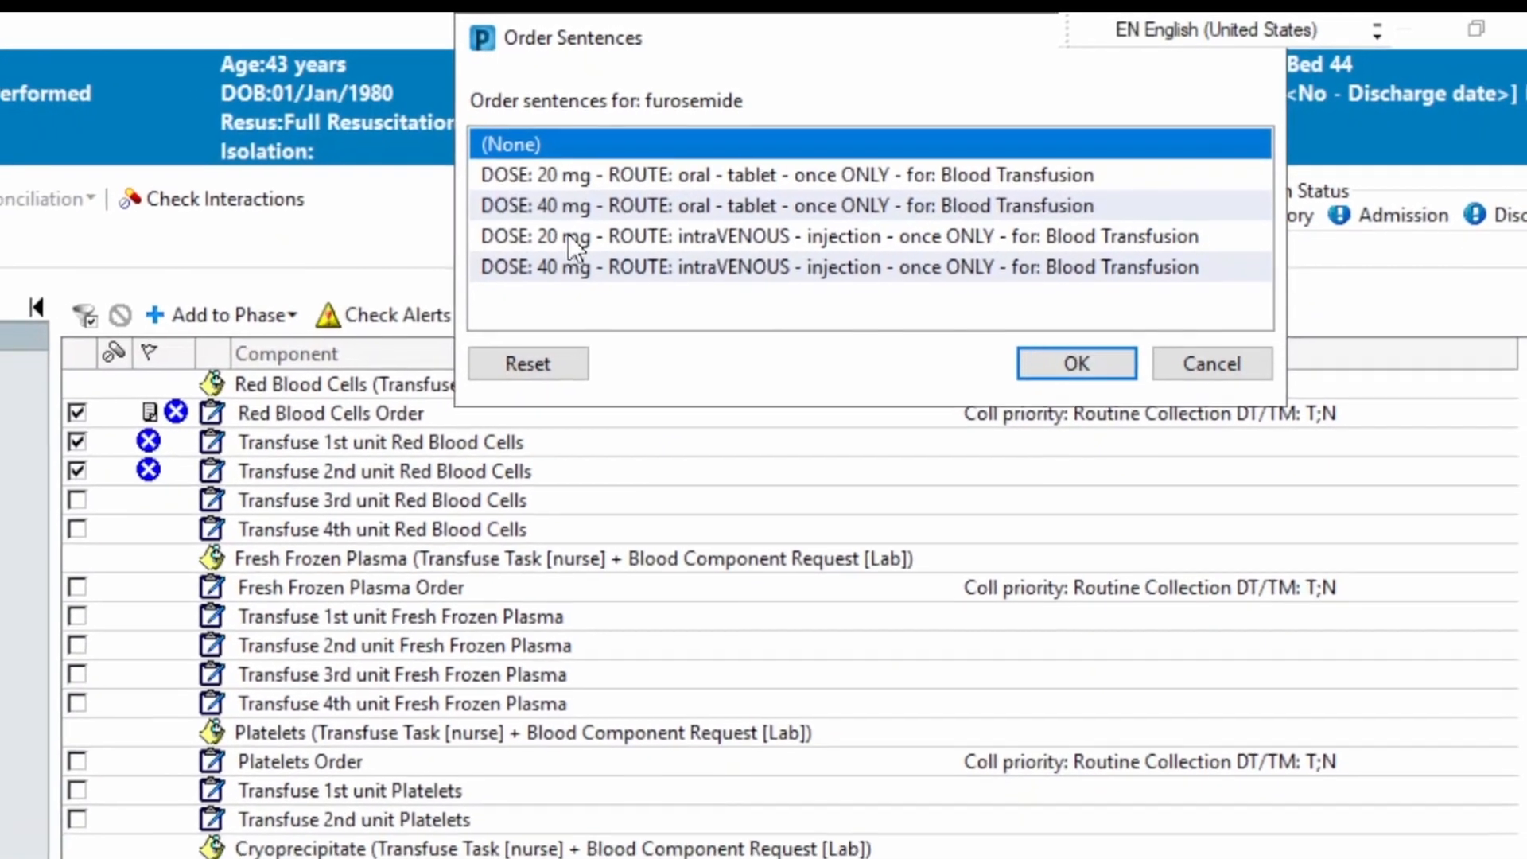
click(568, 236)
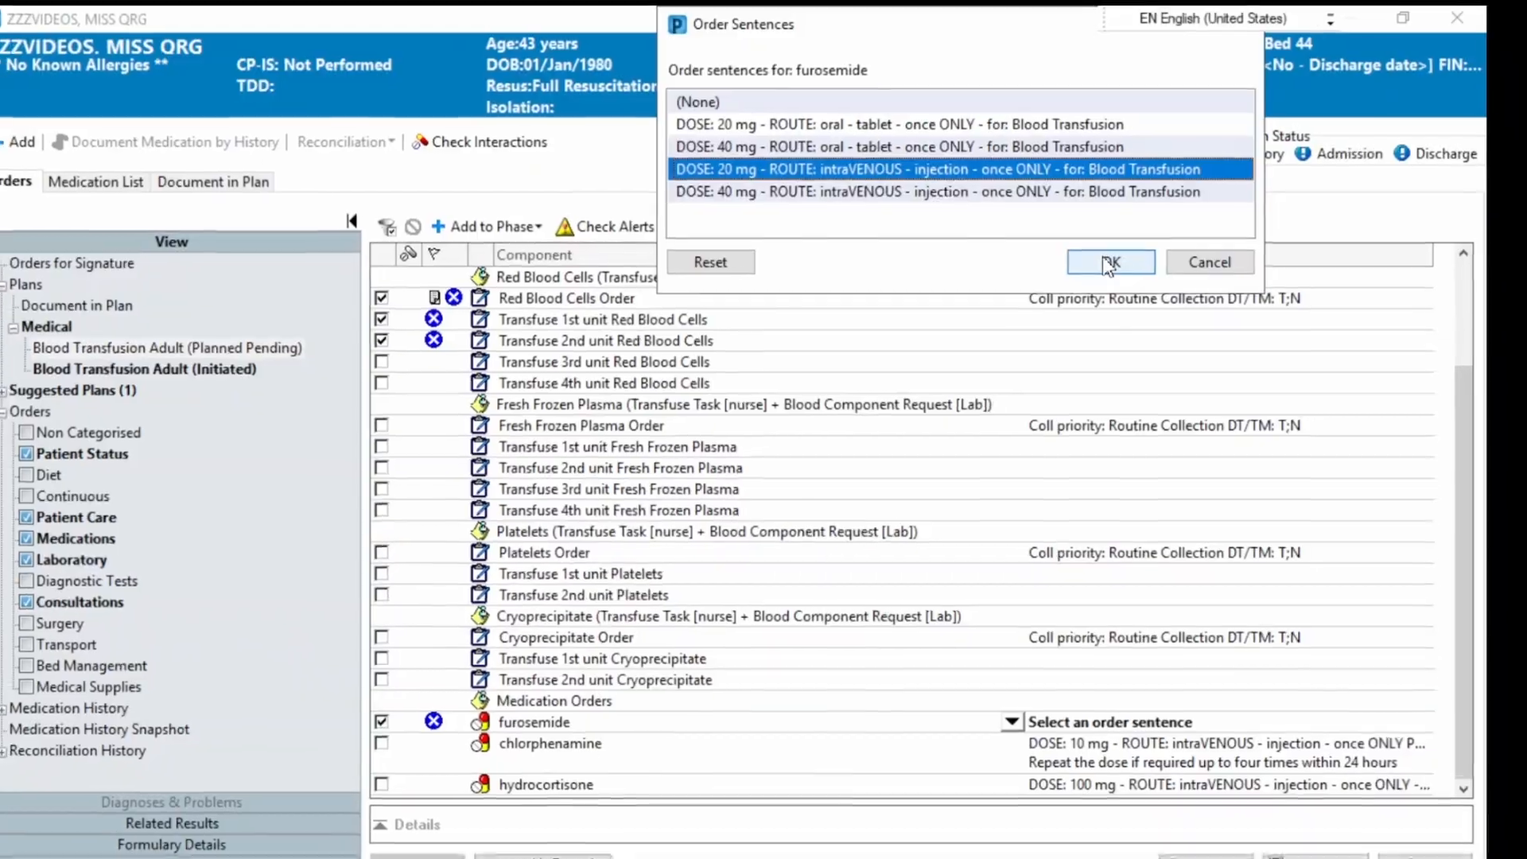
click(1109, 262)
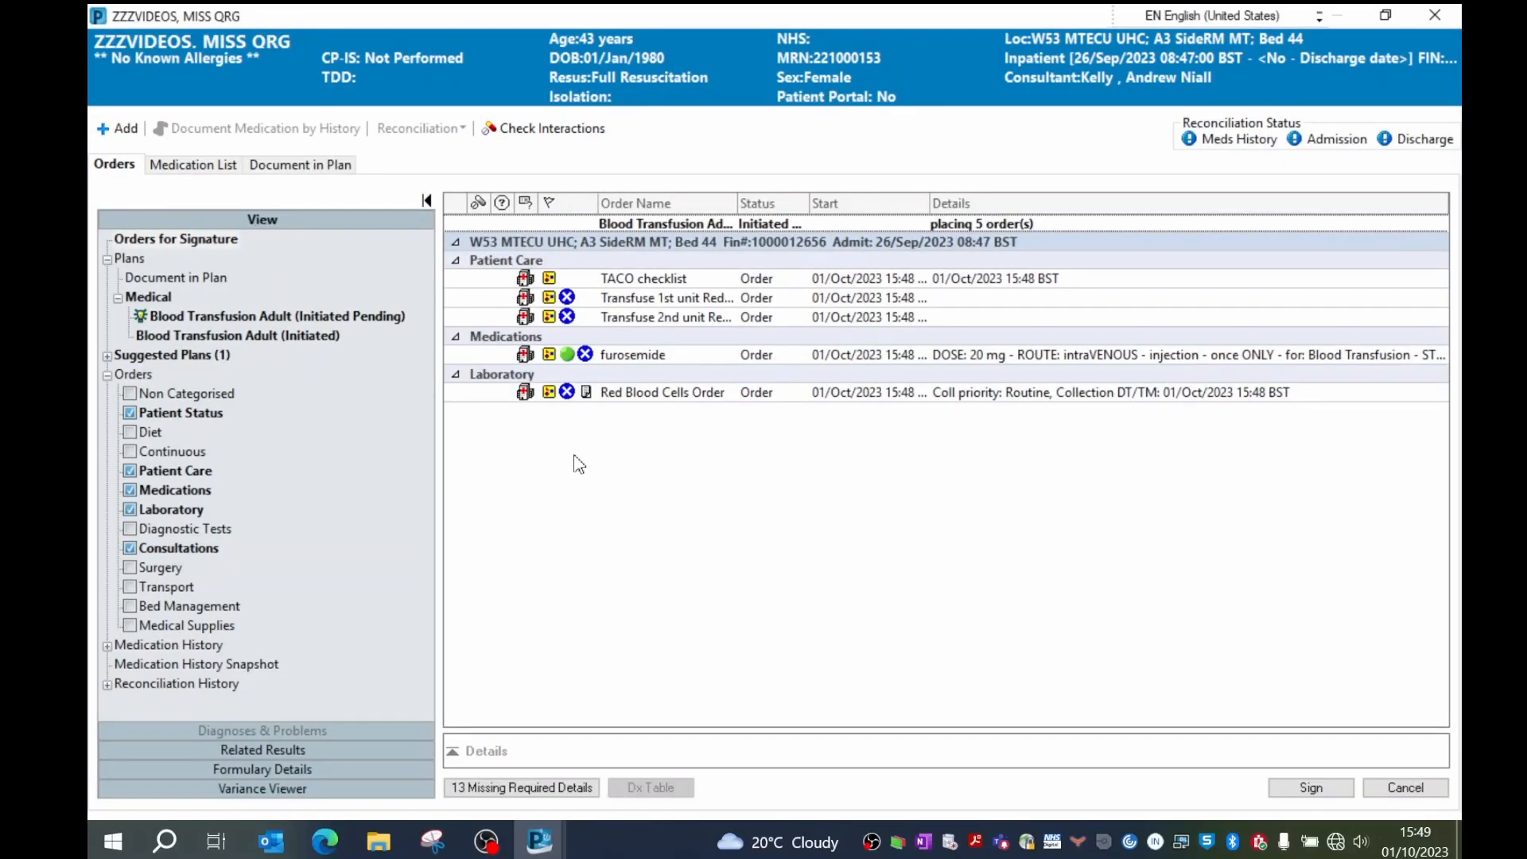
- Complete the missing details for the 1st unit of red blood cells with duration 2 hours and special requirements None
click(573, 787)
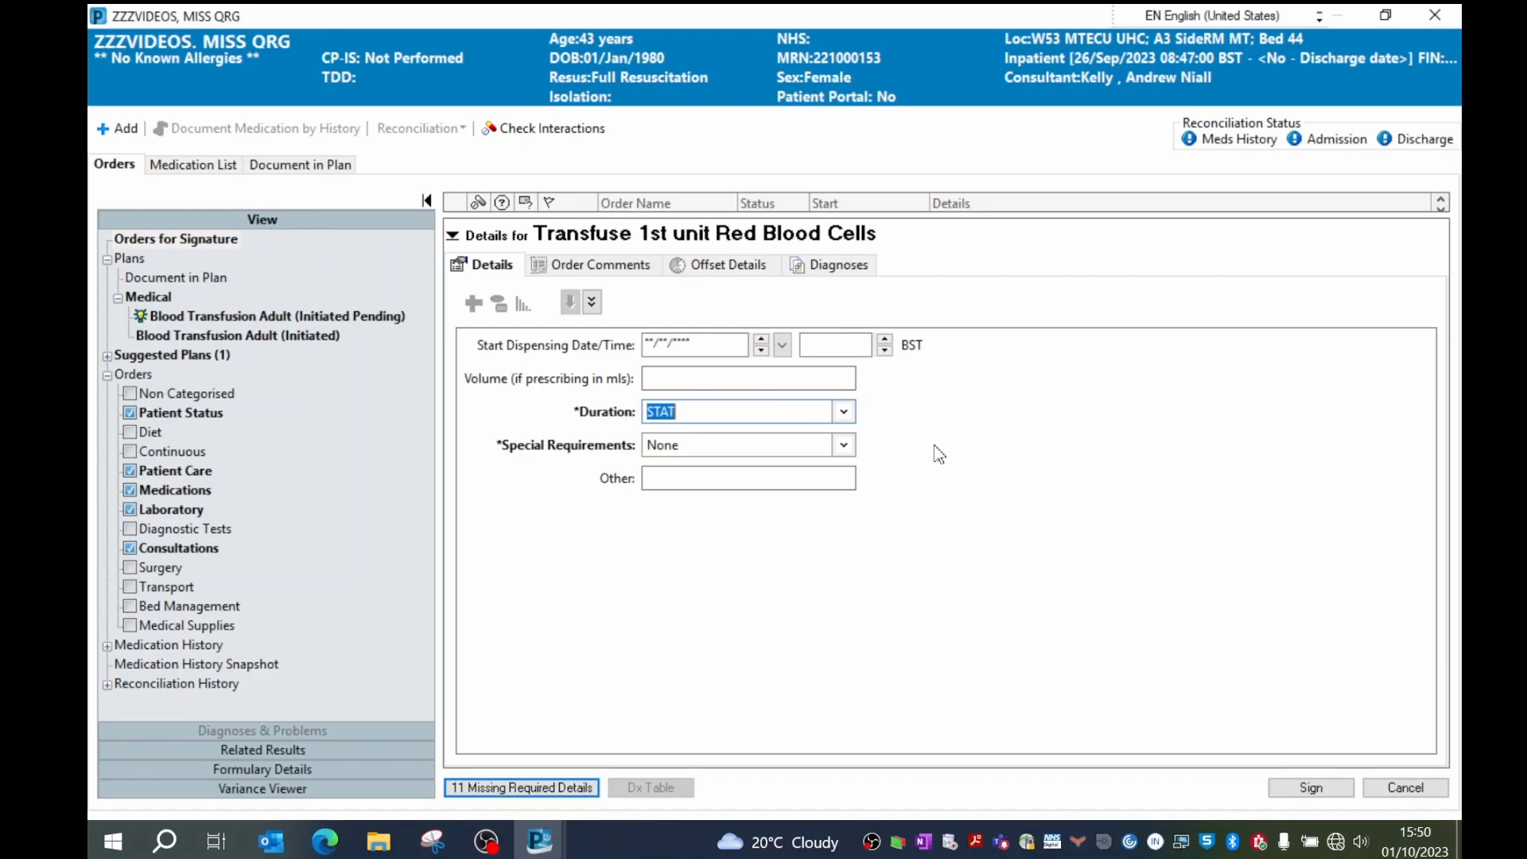
click(844, 412)
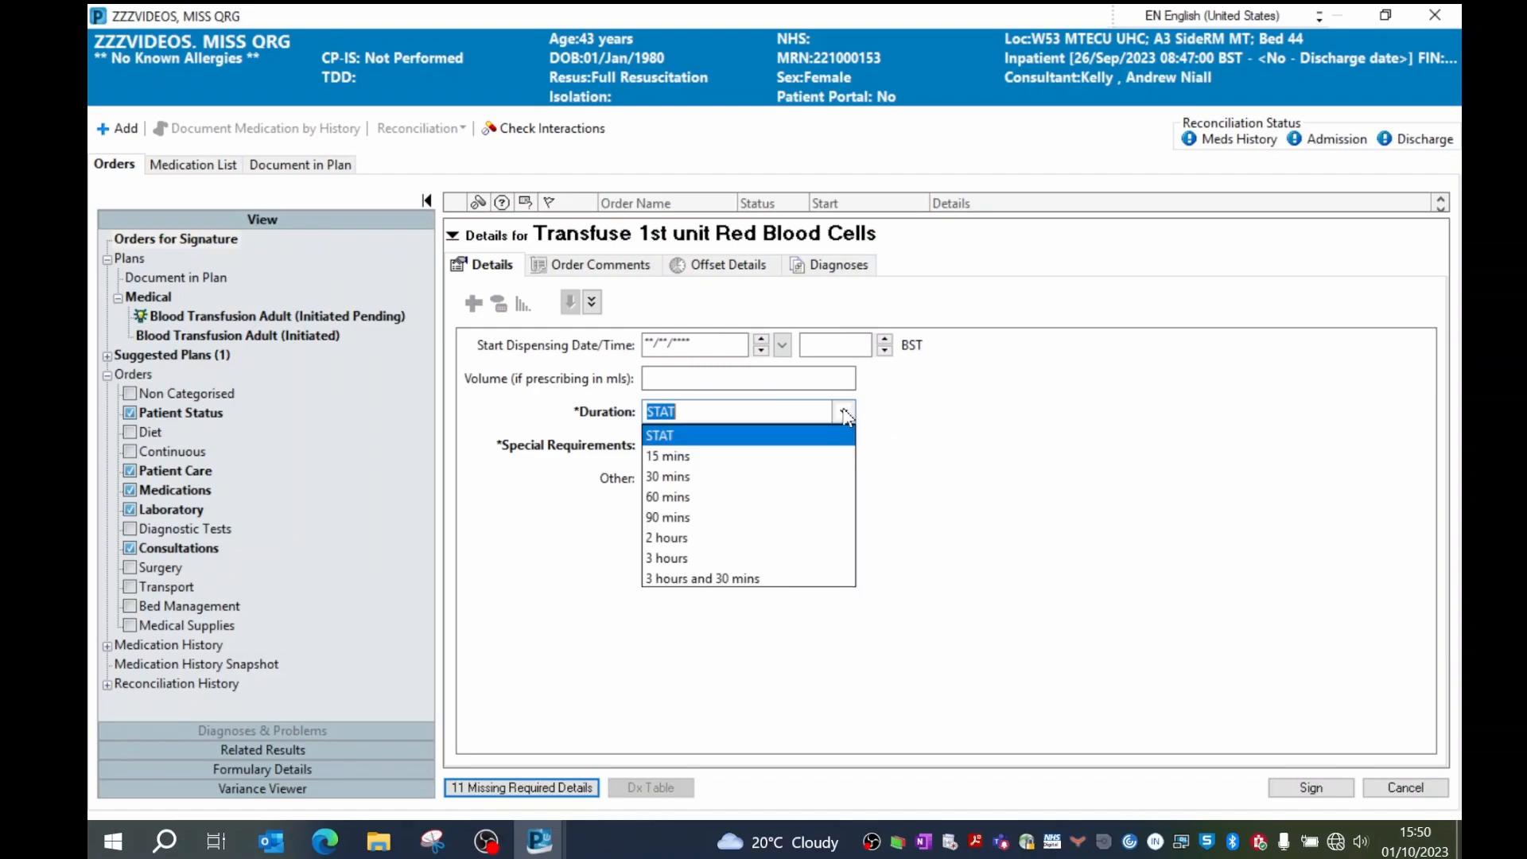
click(669, 539)
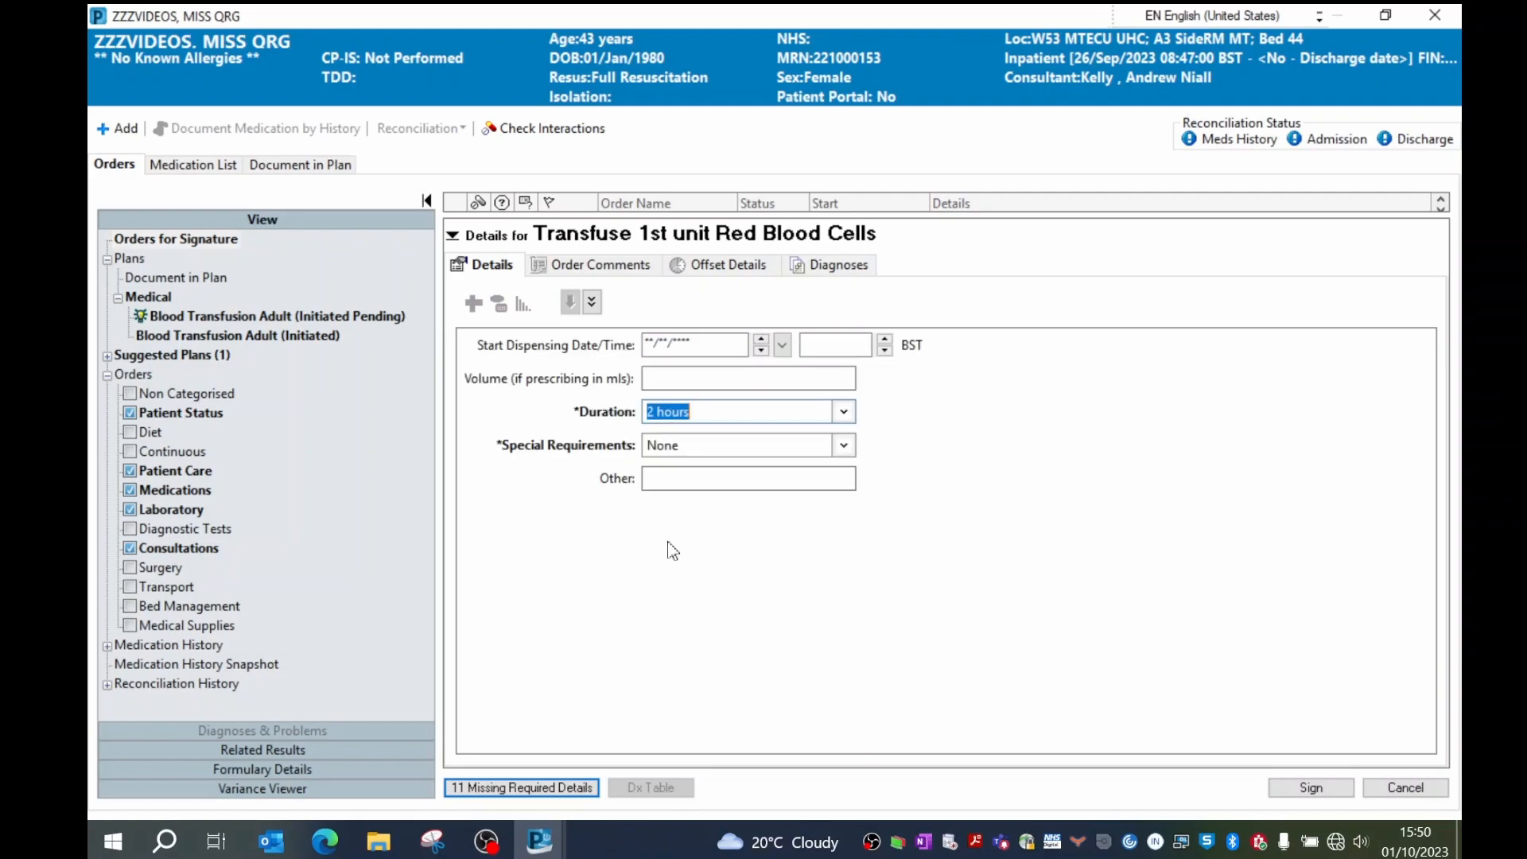
click(844, 448)
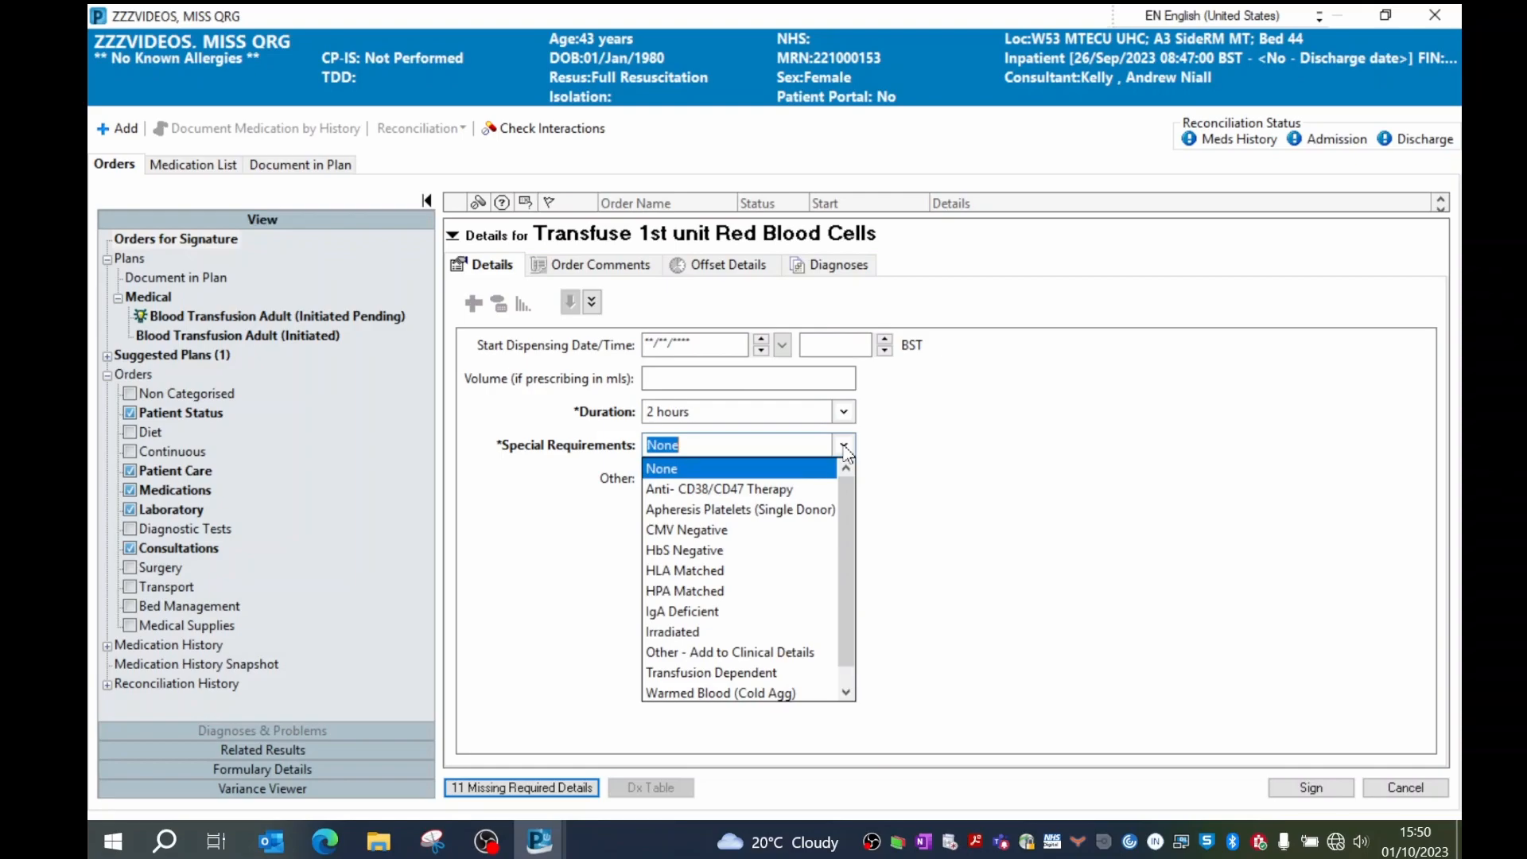
click(649, 469)
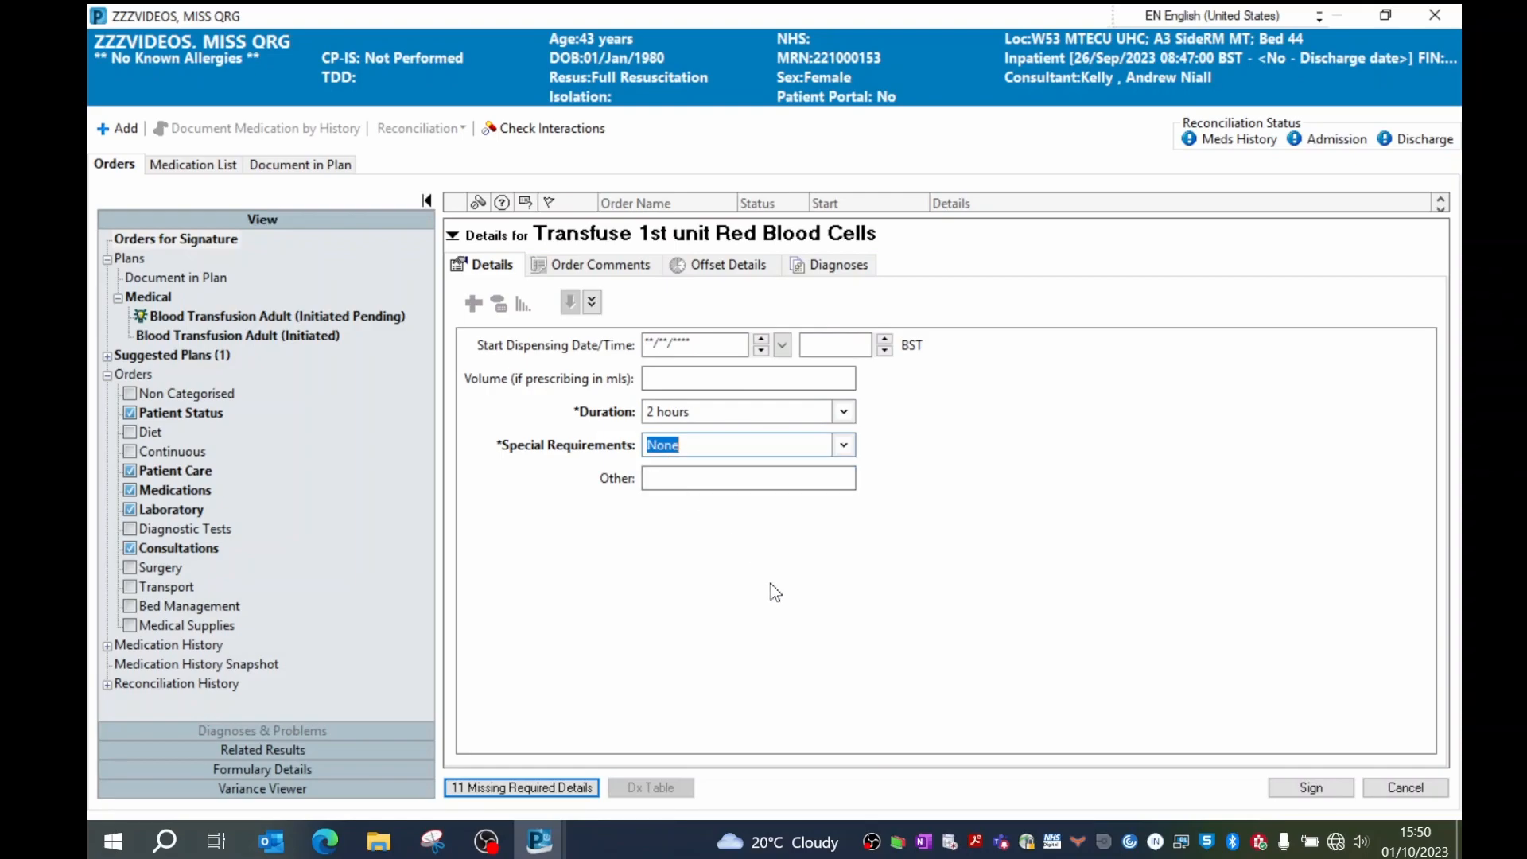
- Set the 2nd red blood cell unit to 2 hours with special requirements None, and furosemide's Give Additional Dose Now to No
click(504, 788)
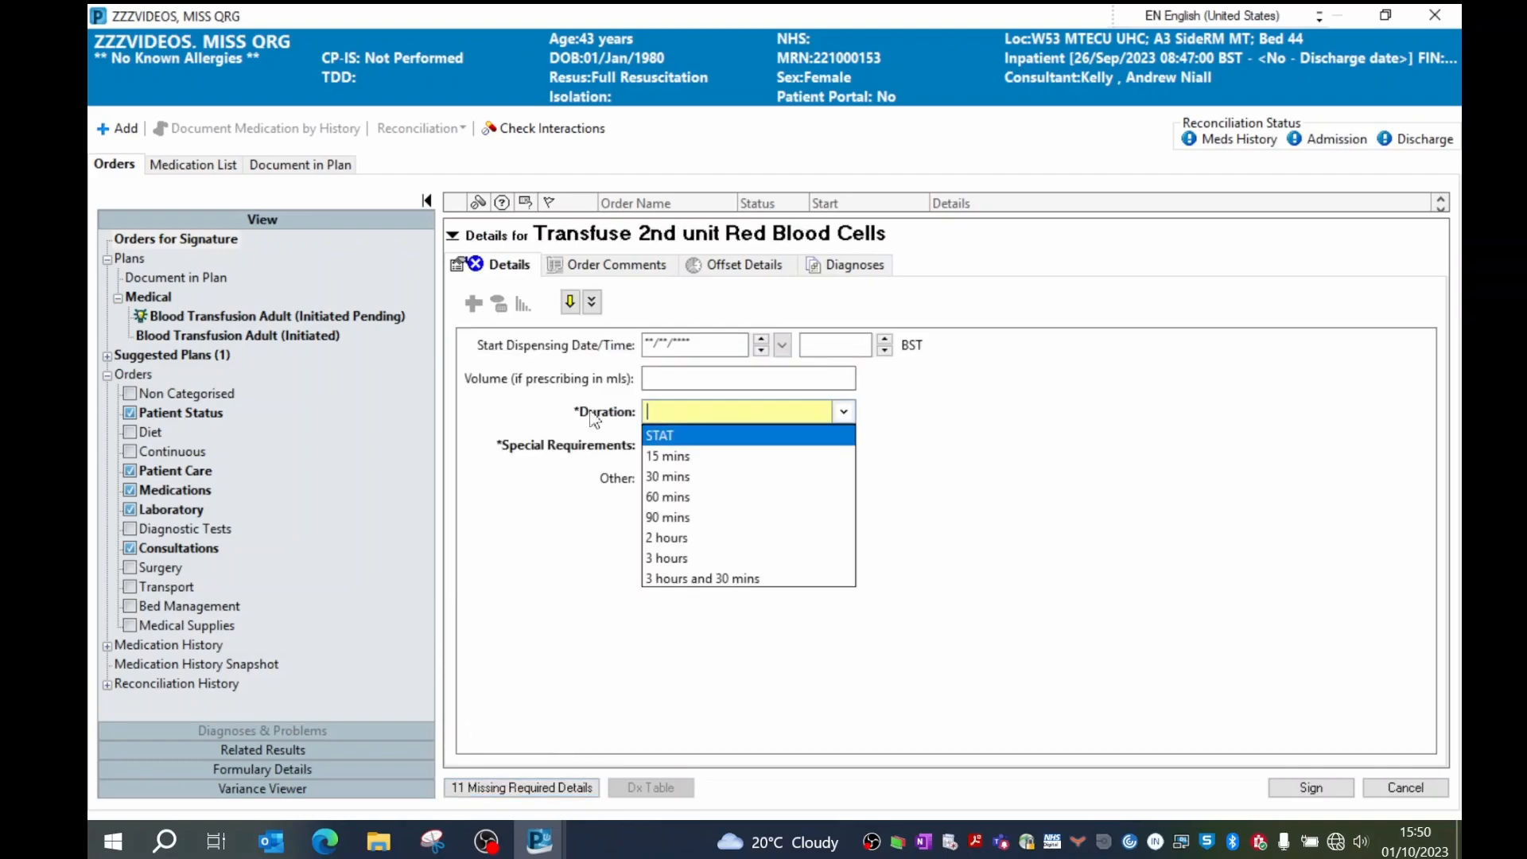
click(672, 538)
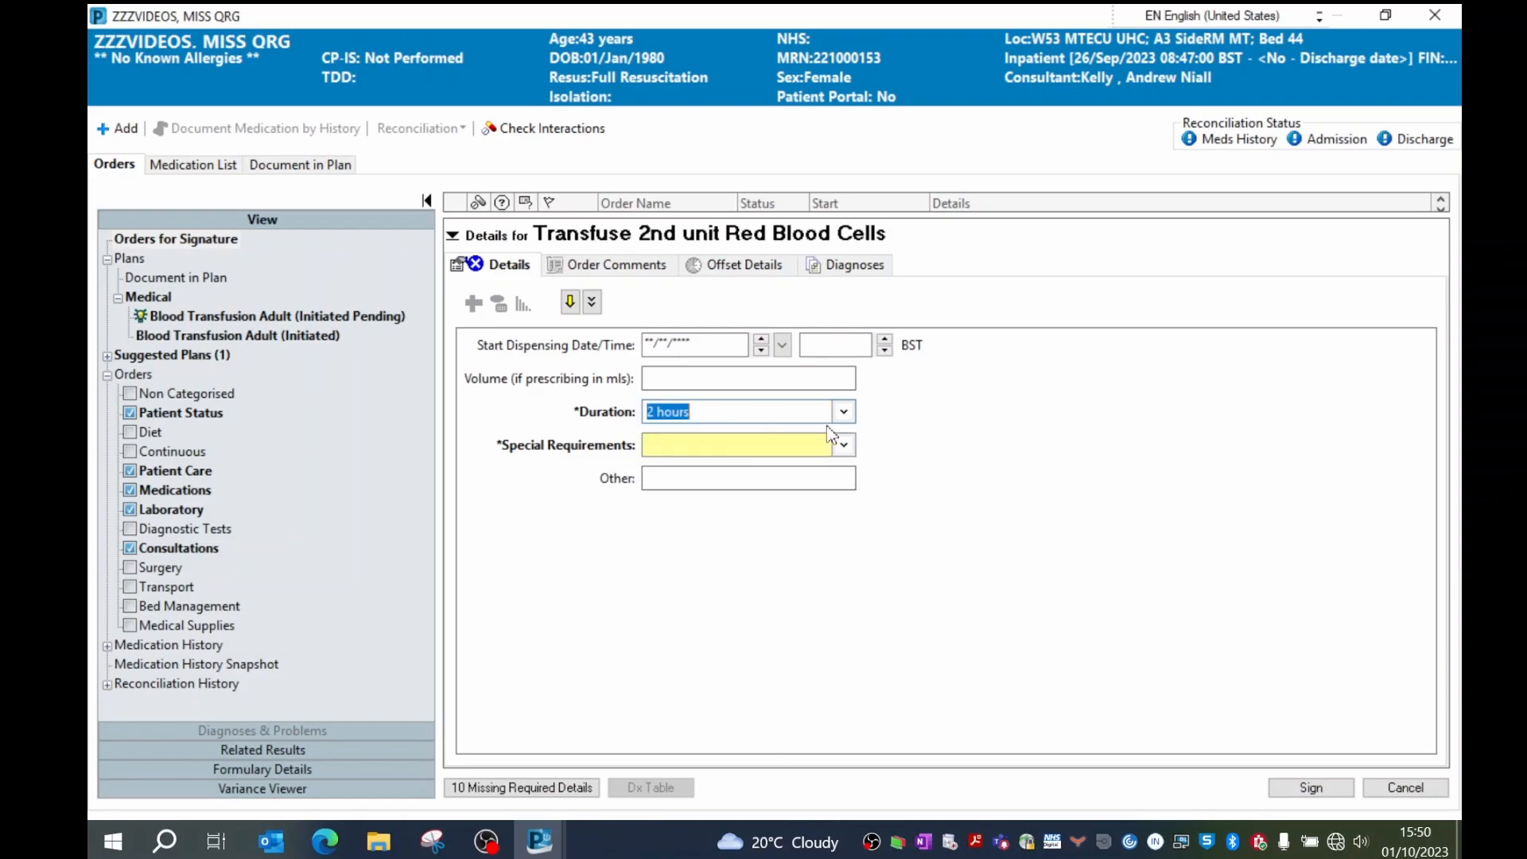
click(844, 445)
click(676, 467)
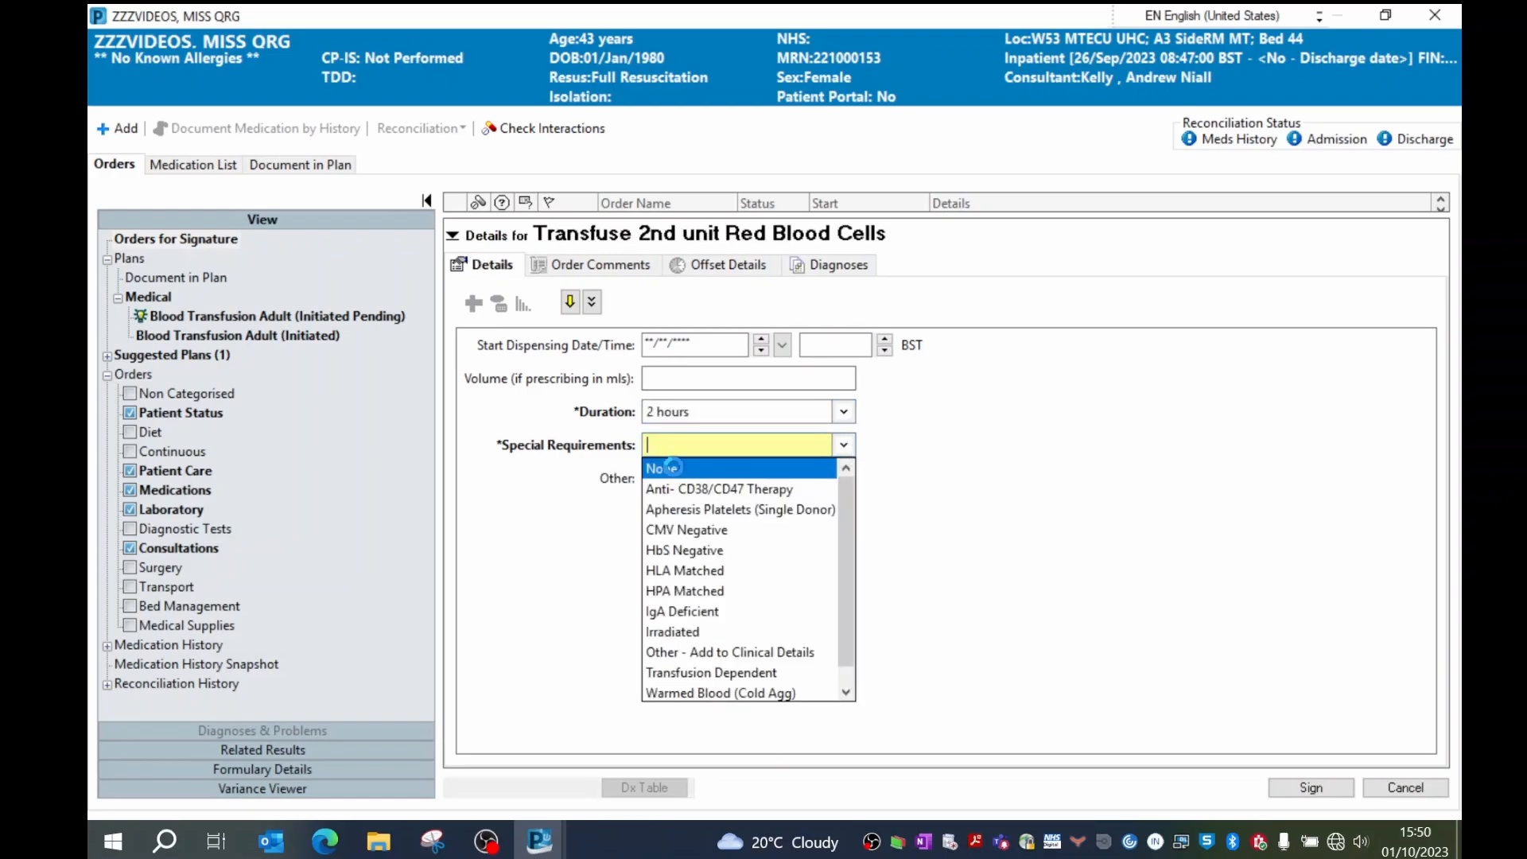
click(493, 787)
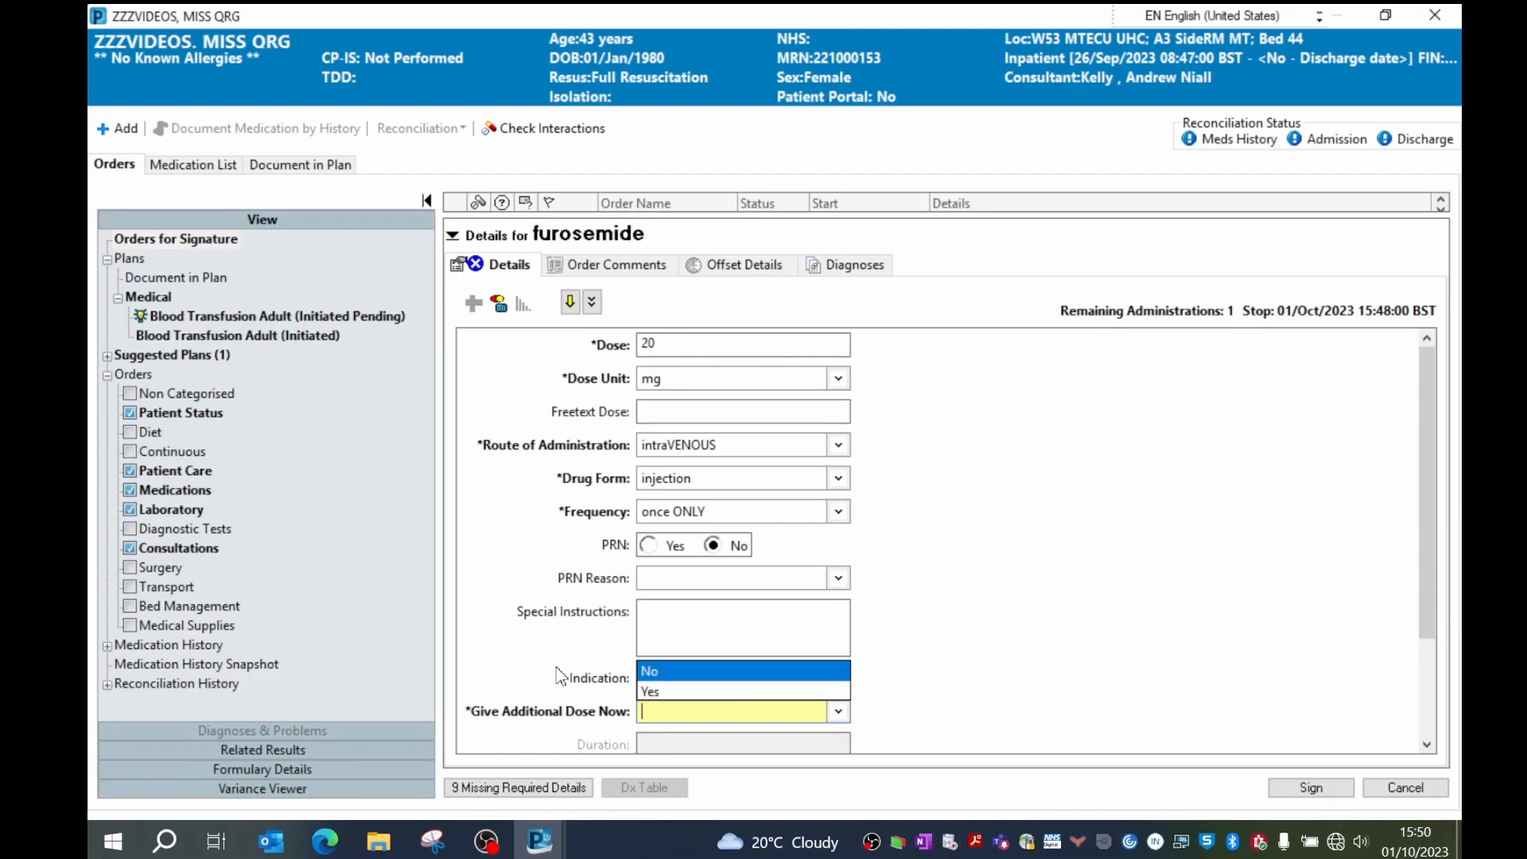
click(650, 670)
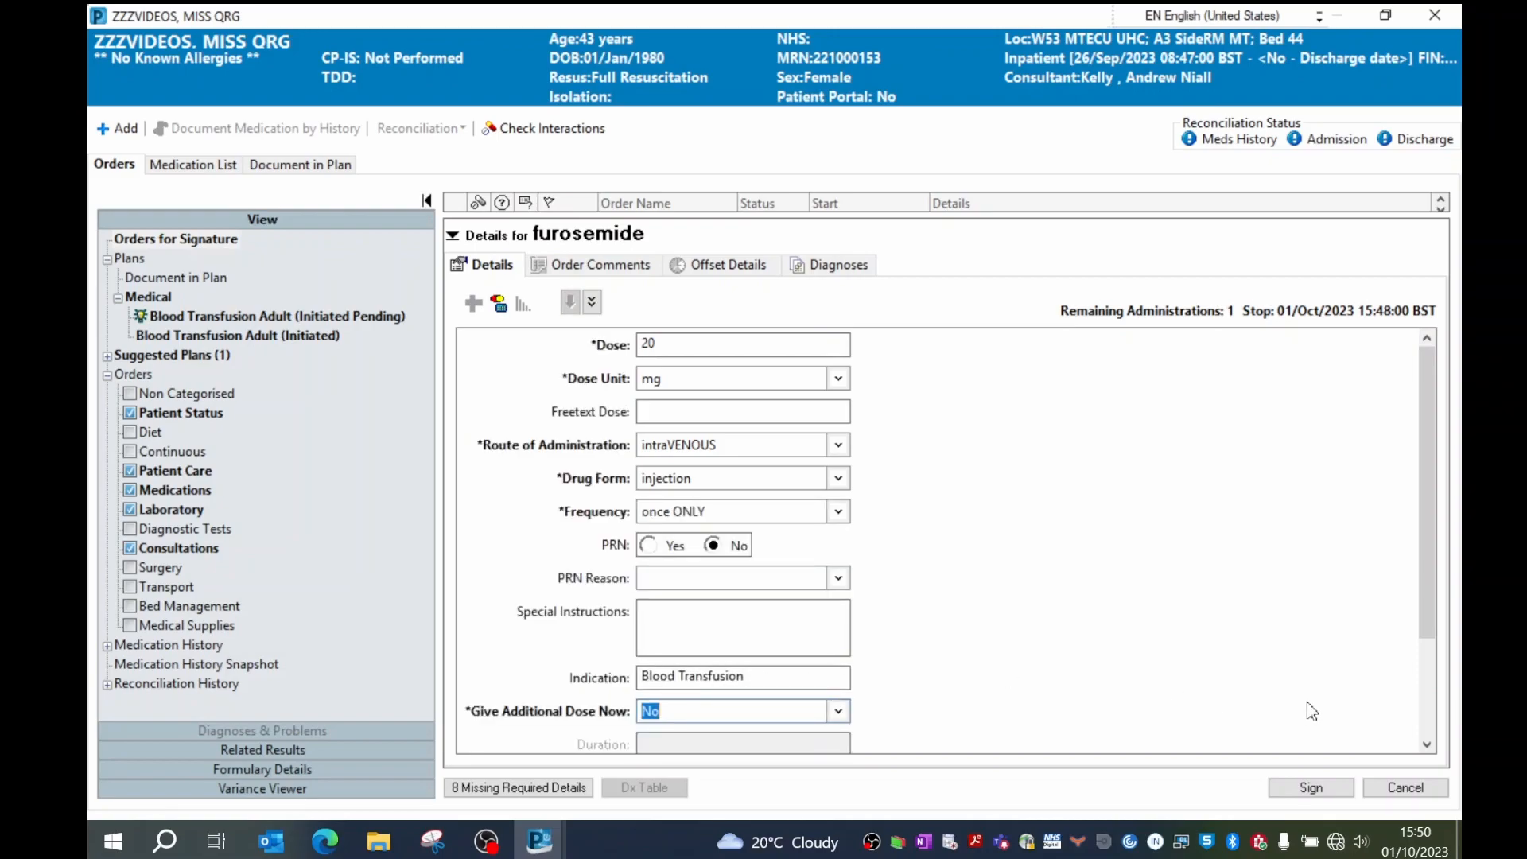
- In the Red Blood Cells Order, enter clinical details "Anaemia", the contact bleep number and a total quantity of 2 units
click(522, 787)
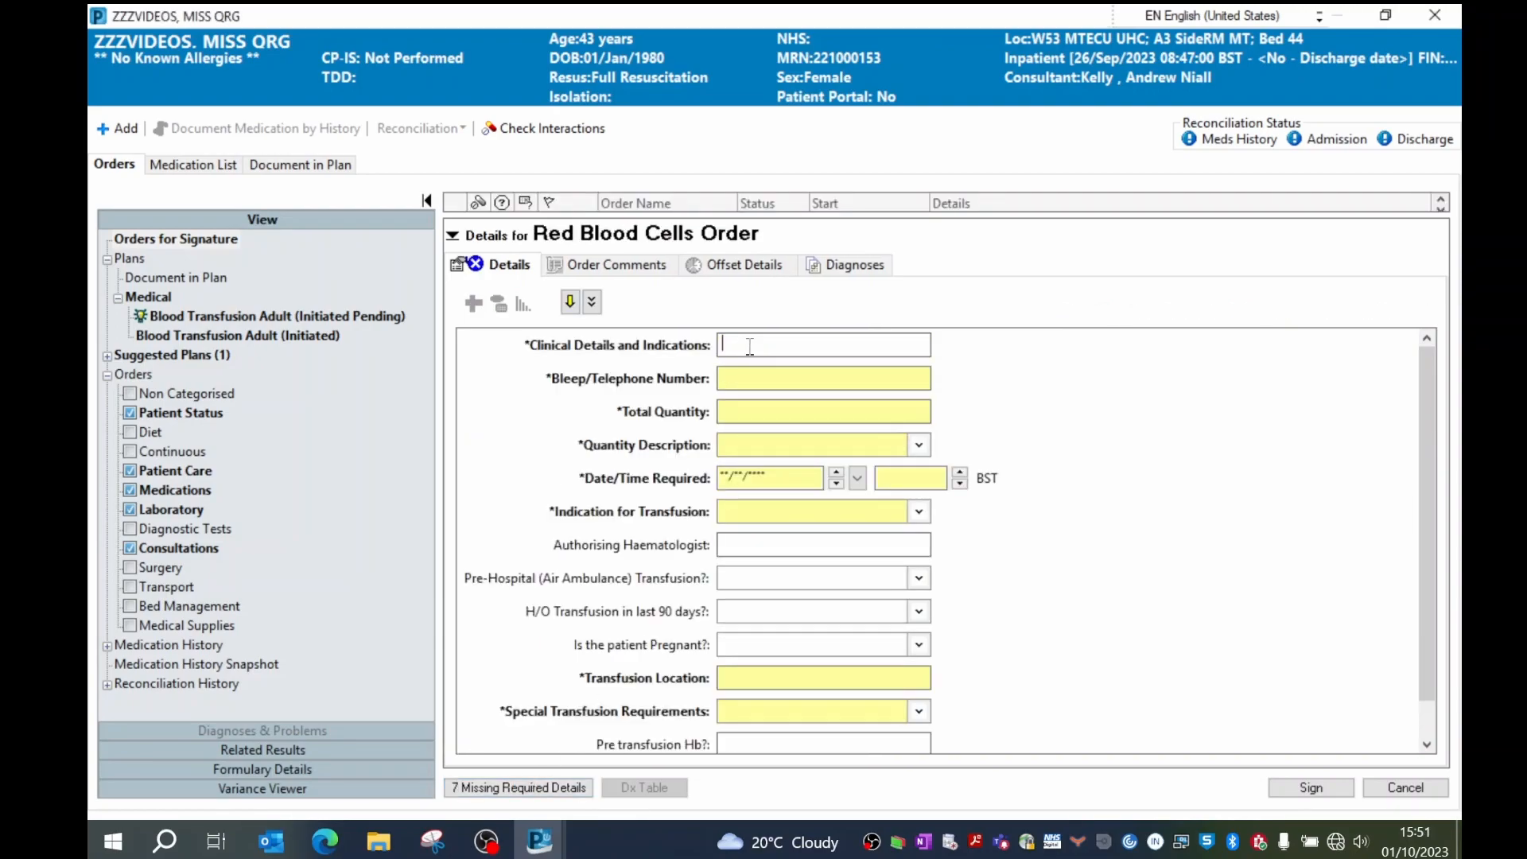
text(Anaemia)
click(752, 379)
text(2112)
click(757, 414)
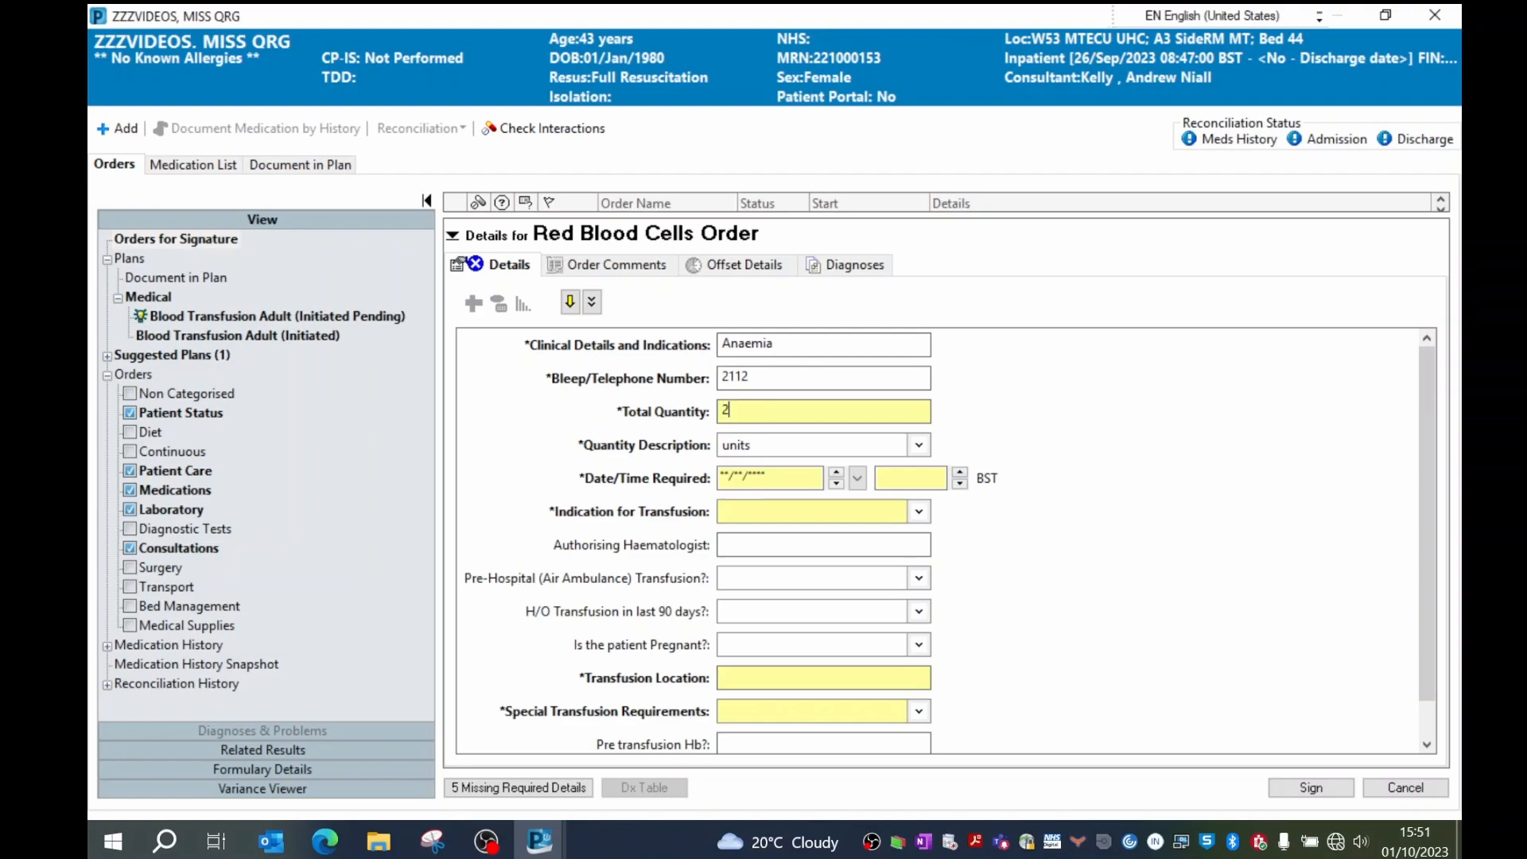
click(922, 447)
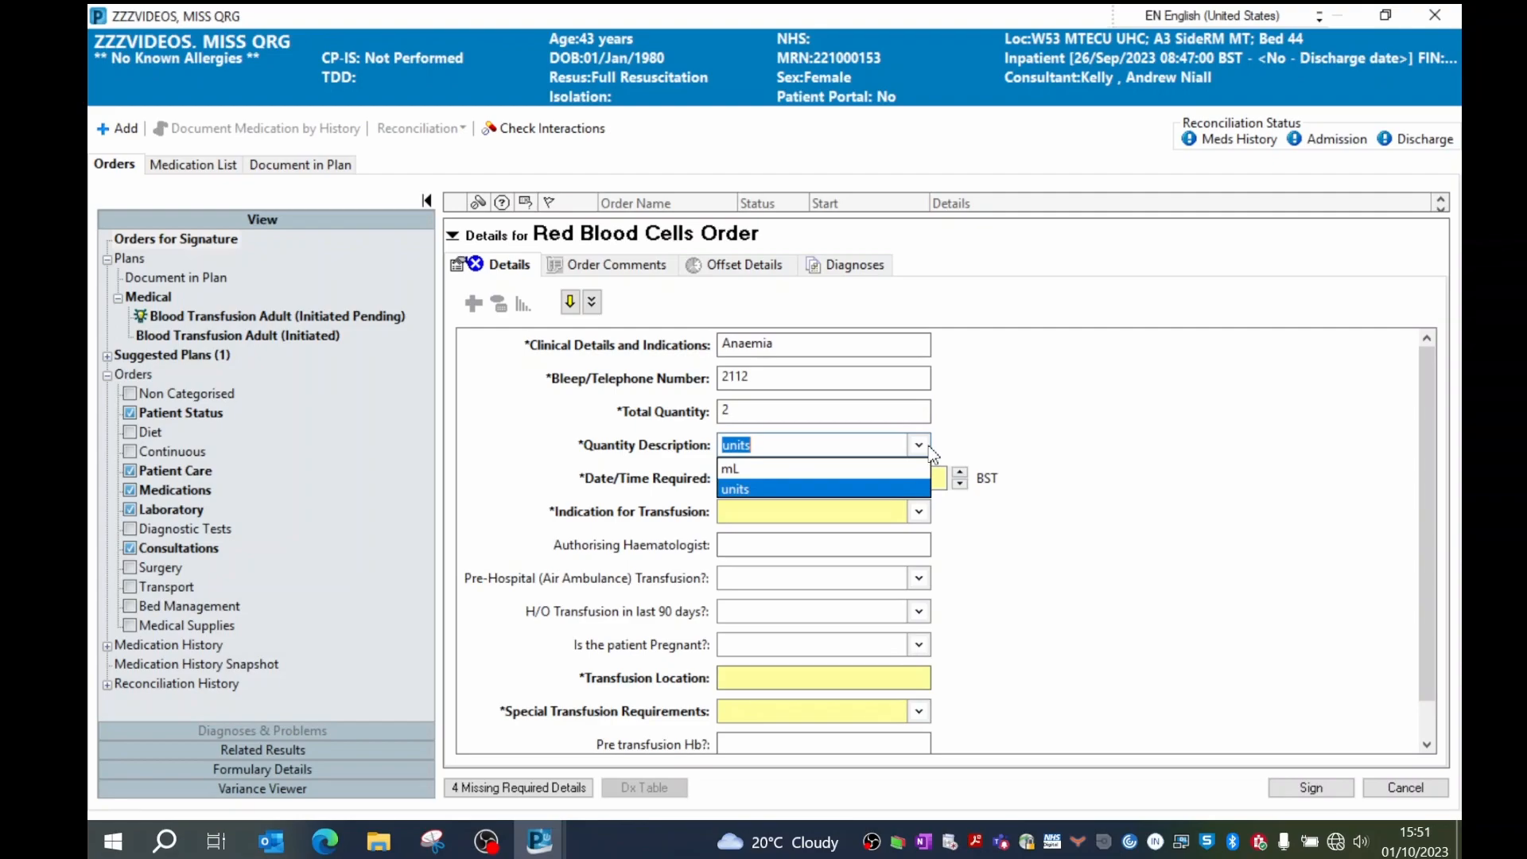
click(1088, 450)
- Set the Red Blood Cells Order's required date and time to the current moment, 01/10/2023 at 1551
click(741, 477)
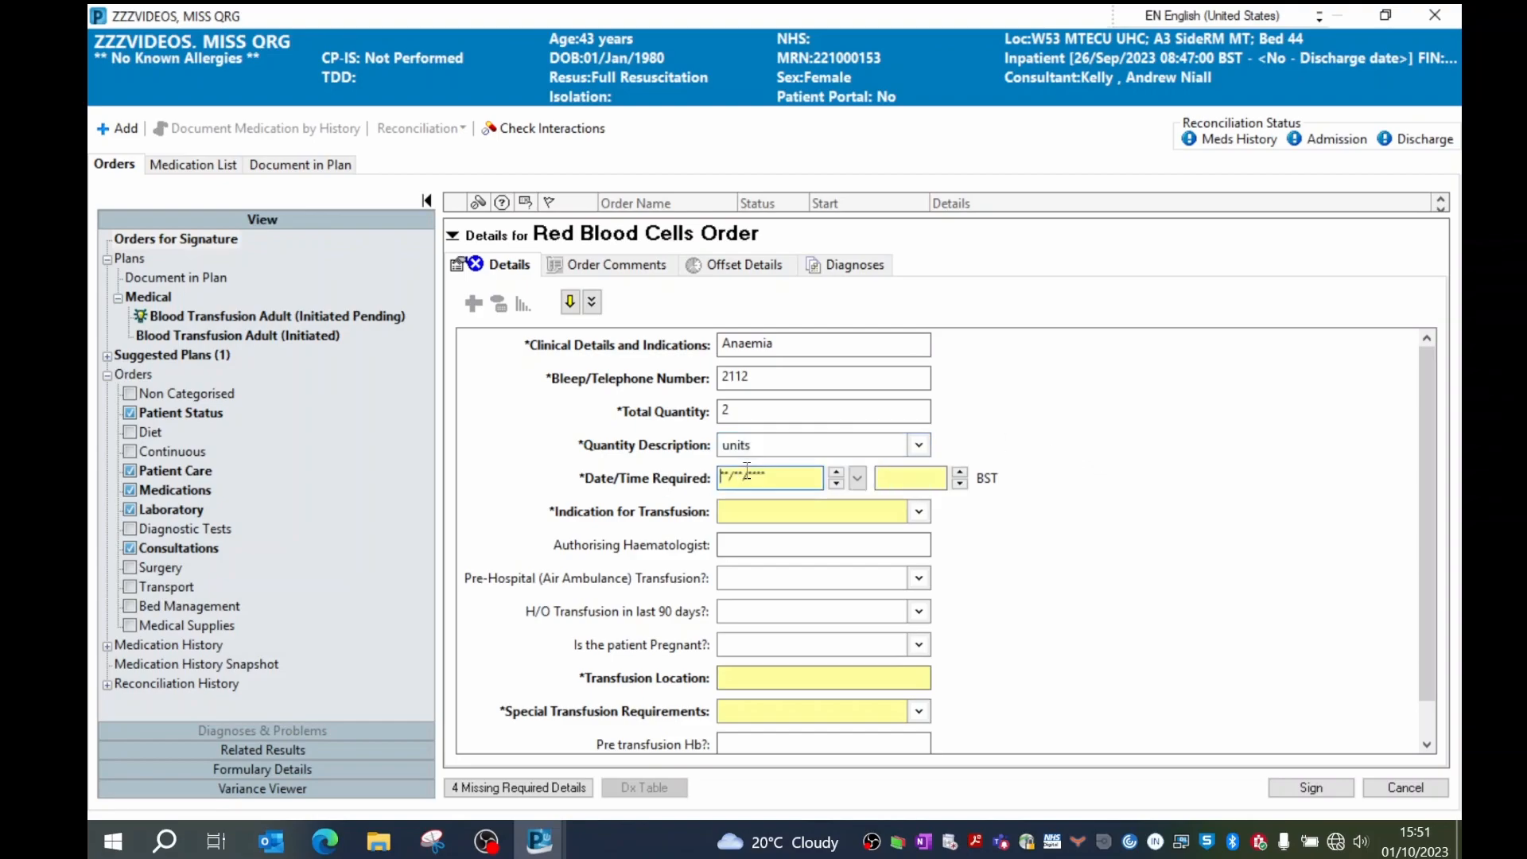
key(t)
key(Tab)
key(n)
key(Tab)
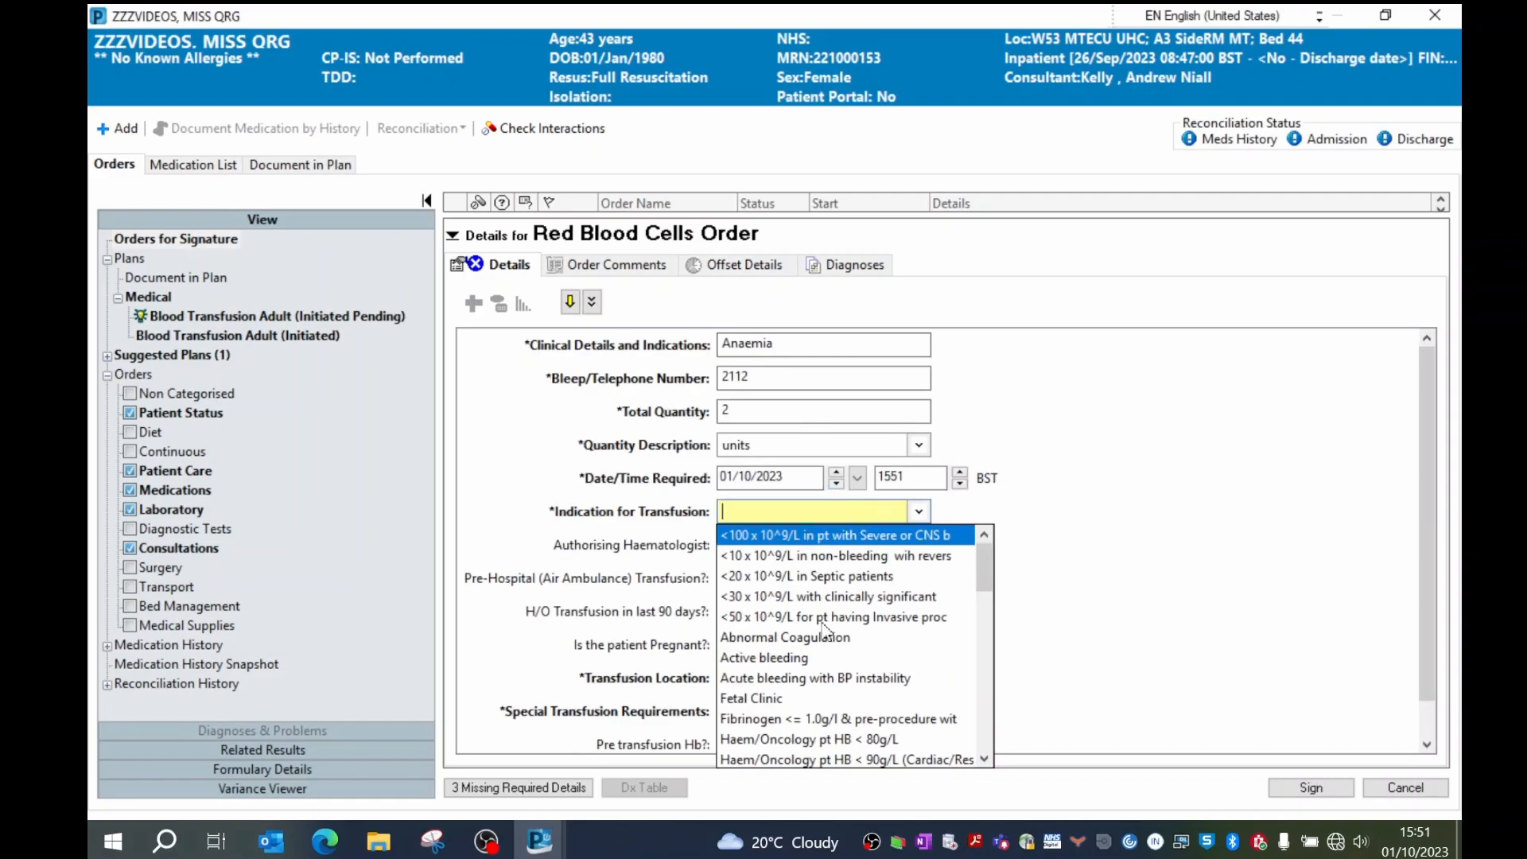
- Set the indication for transfusion to Hb <= 80 g/L non-ICU patient and the transfusion location to 53 ECU
mouse_move(984, 581)
mouse_down()
mouse_move(1004, 745)
mouse_move(979, 657)
mouse_move(985, 598)
mouse_up()
click(817, 677)
click(816, 677)
text(53 ECU)
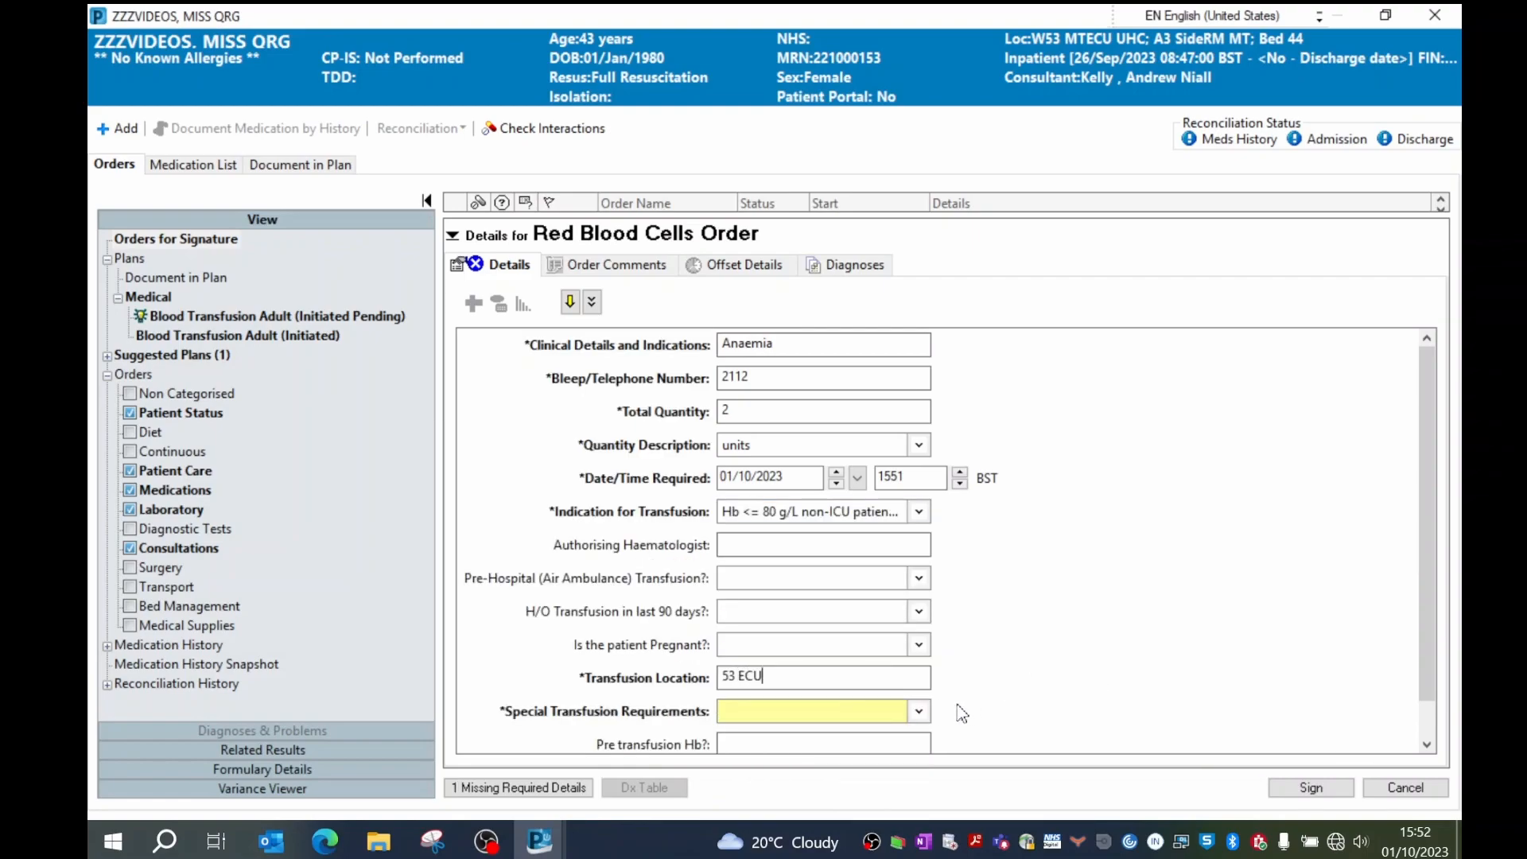
- Try multiple special transfusion requirements by selecting CMV Negative, HbS Negative and HLA Matched, and clear all three selections
click(918, 712)
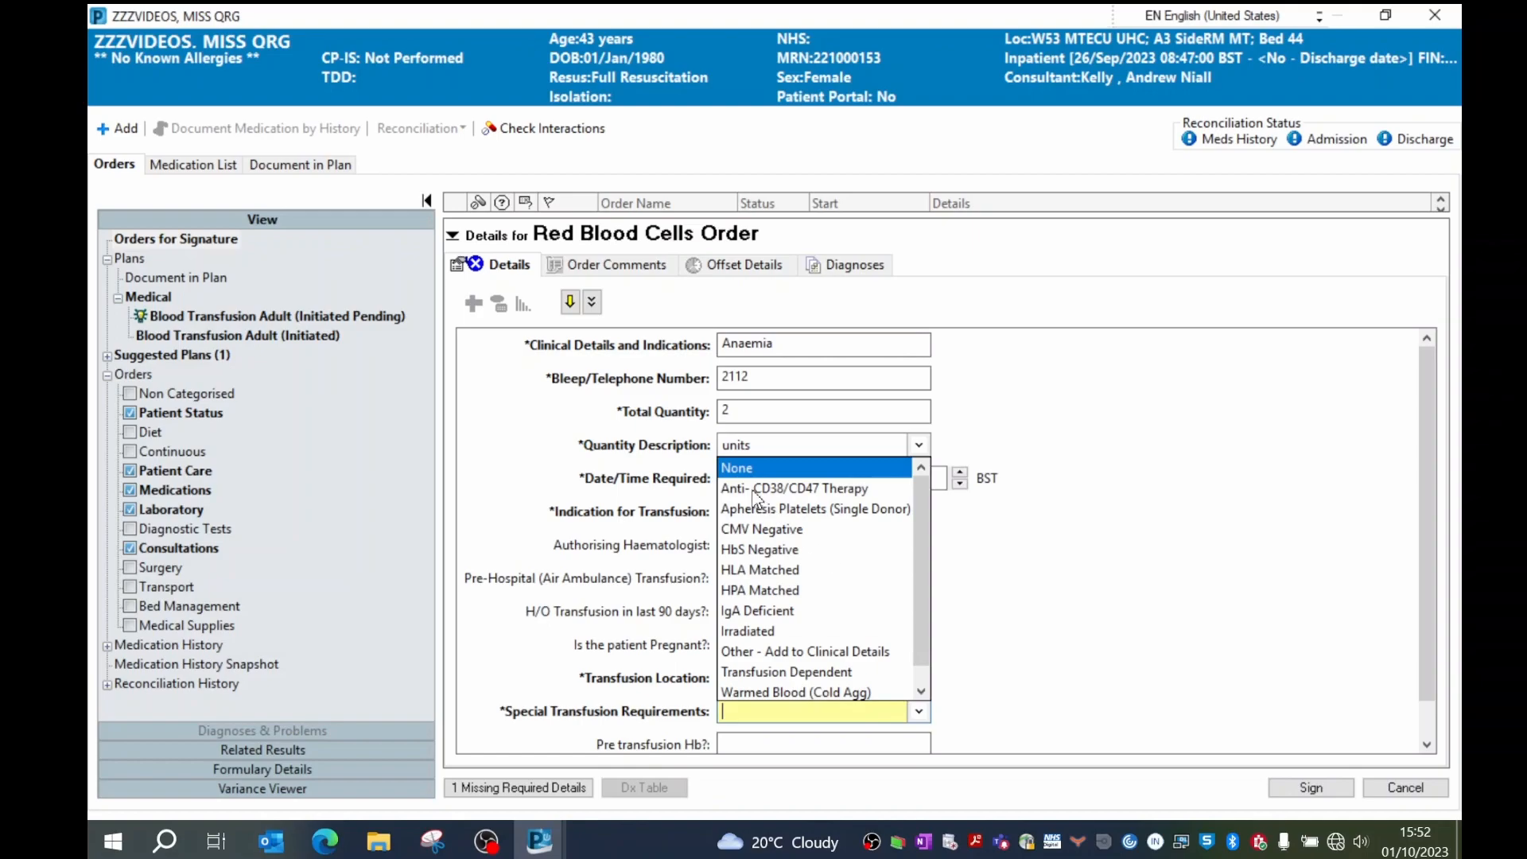
click(751, 528)
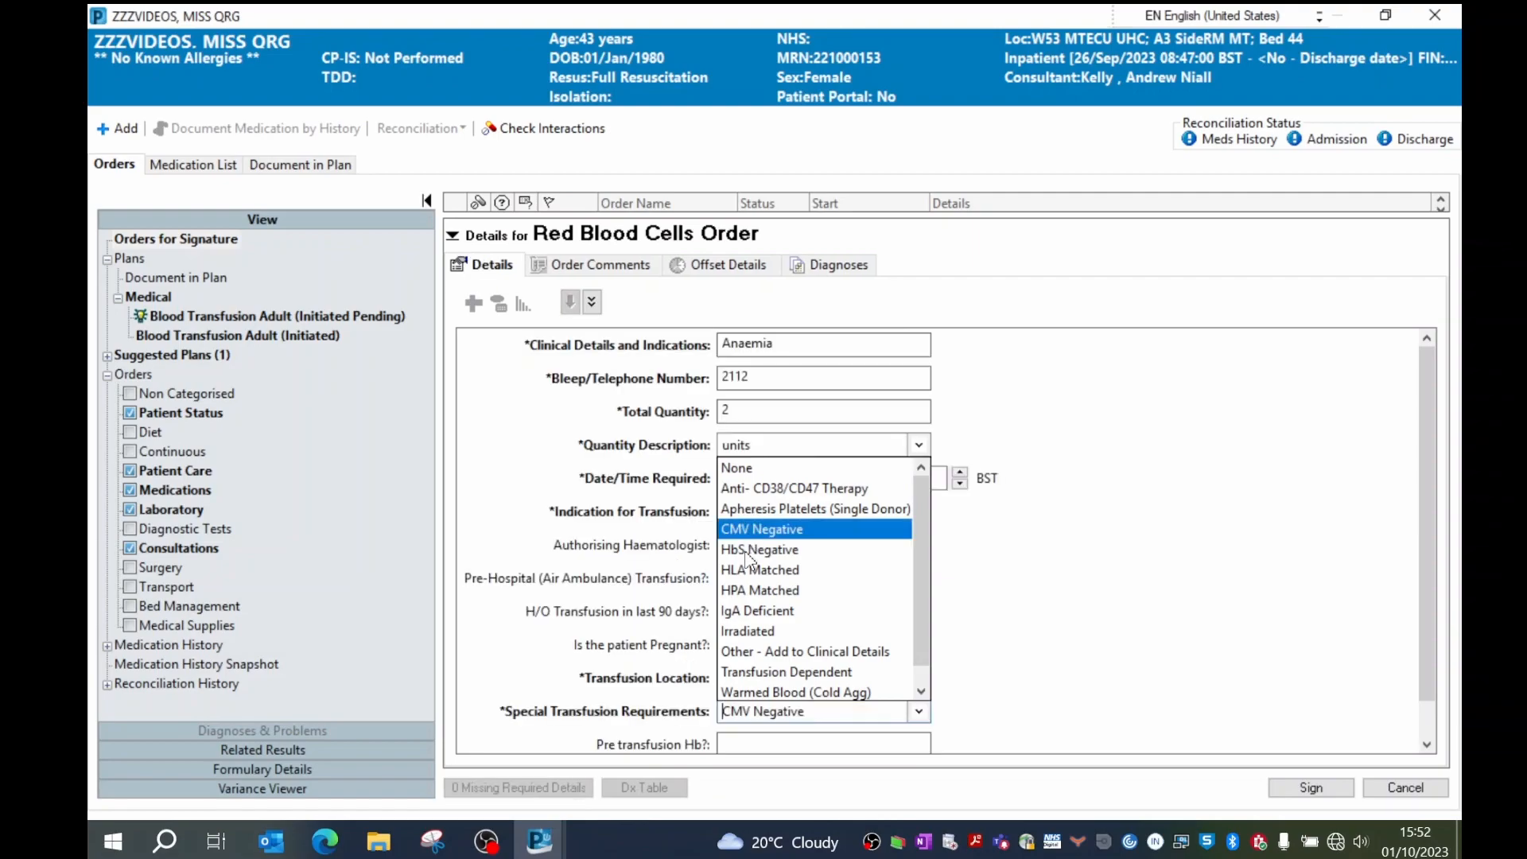
click(753, 549)
click(754, 571)
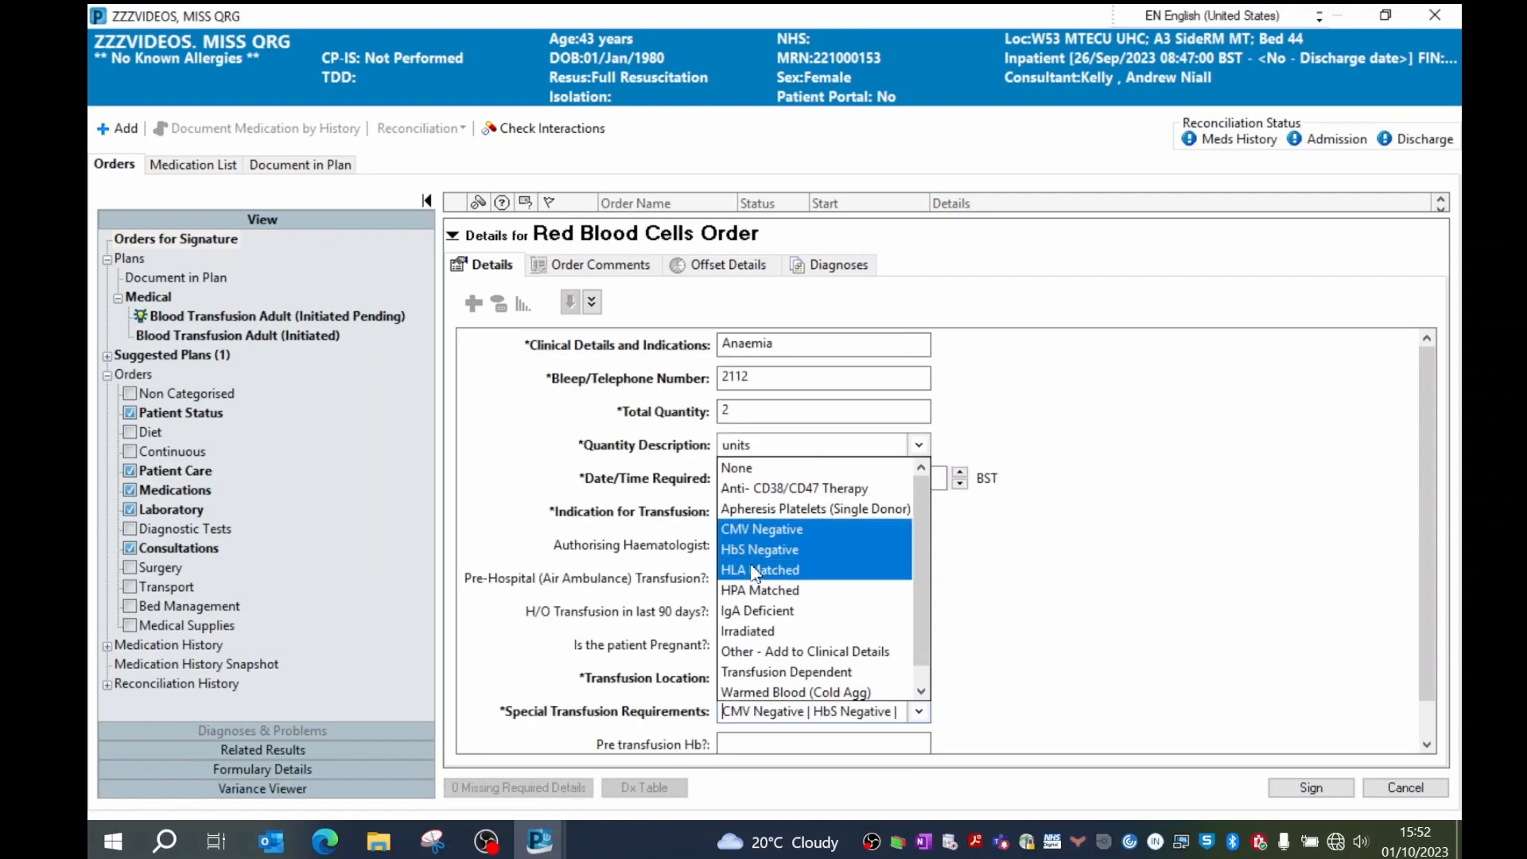
click(754, 571)
click(762, 549)
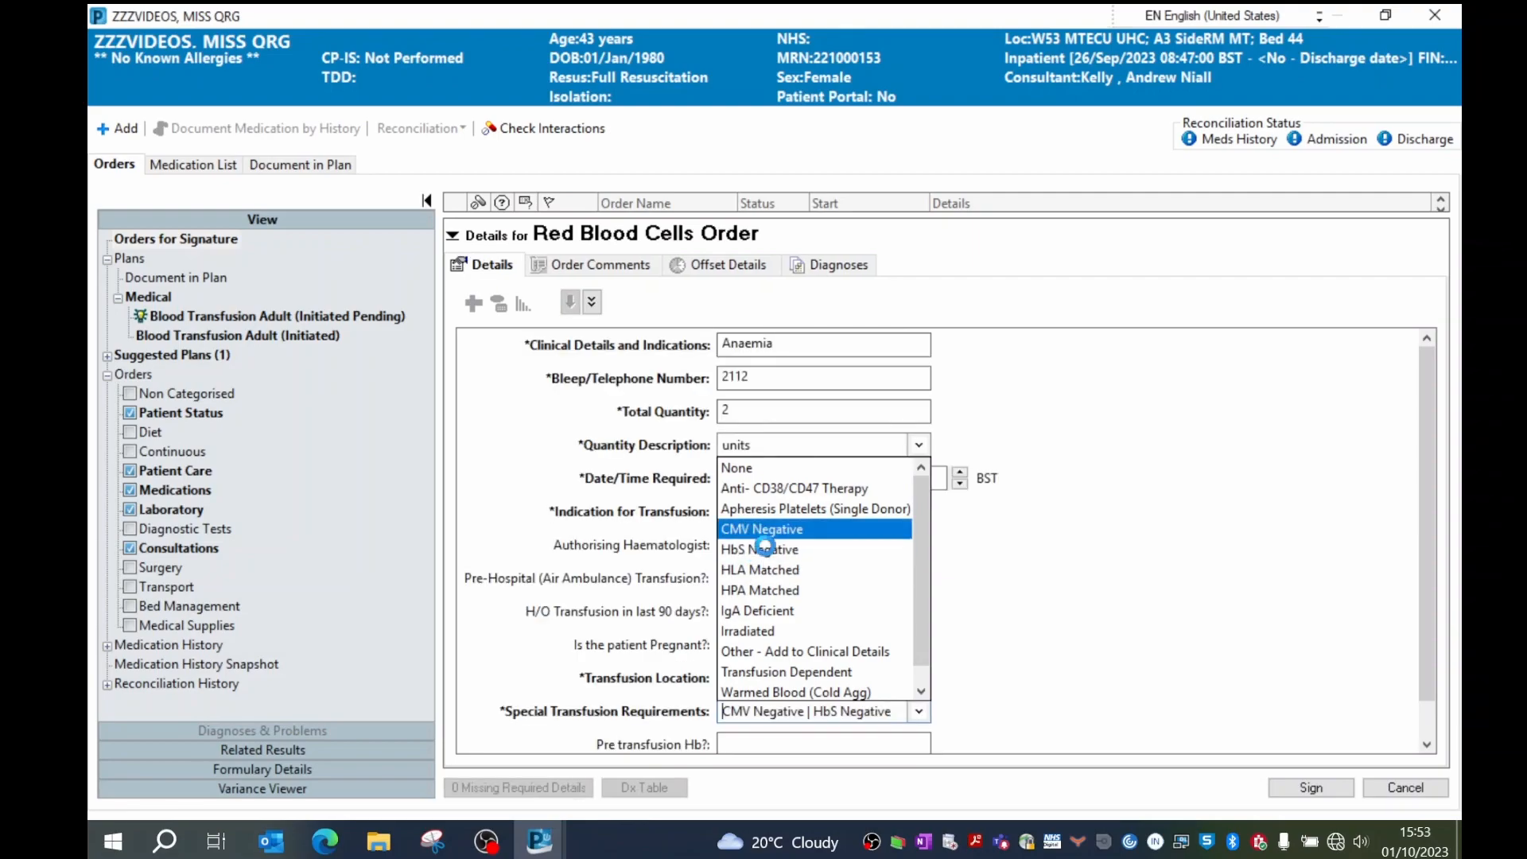
click(772, 537)
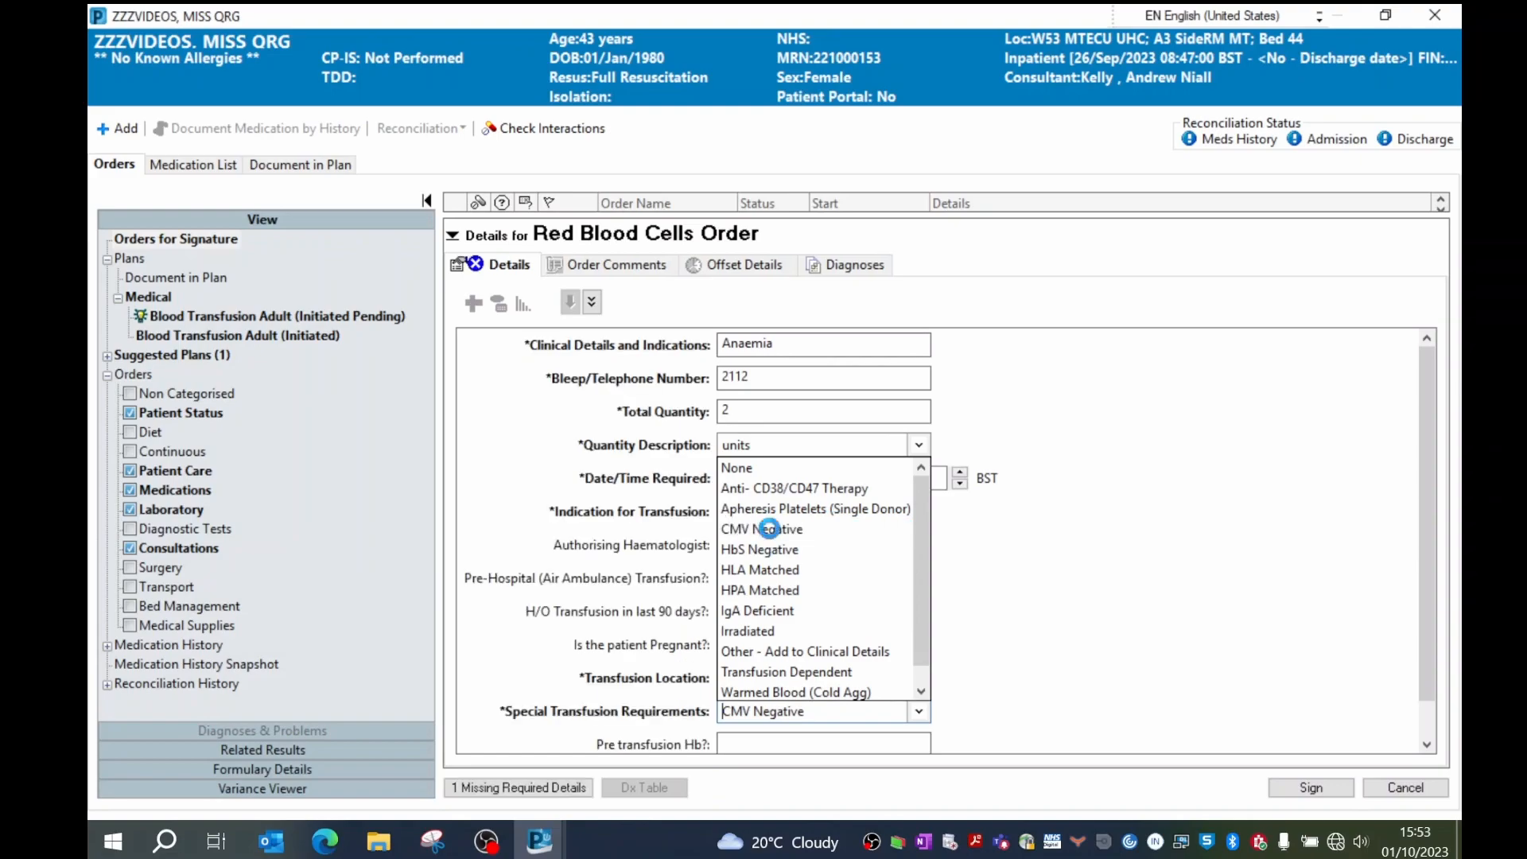
- Set the Red Blood Cells Order's special transfusion requirements to None and sign the order
click(738, 474)
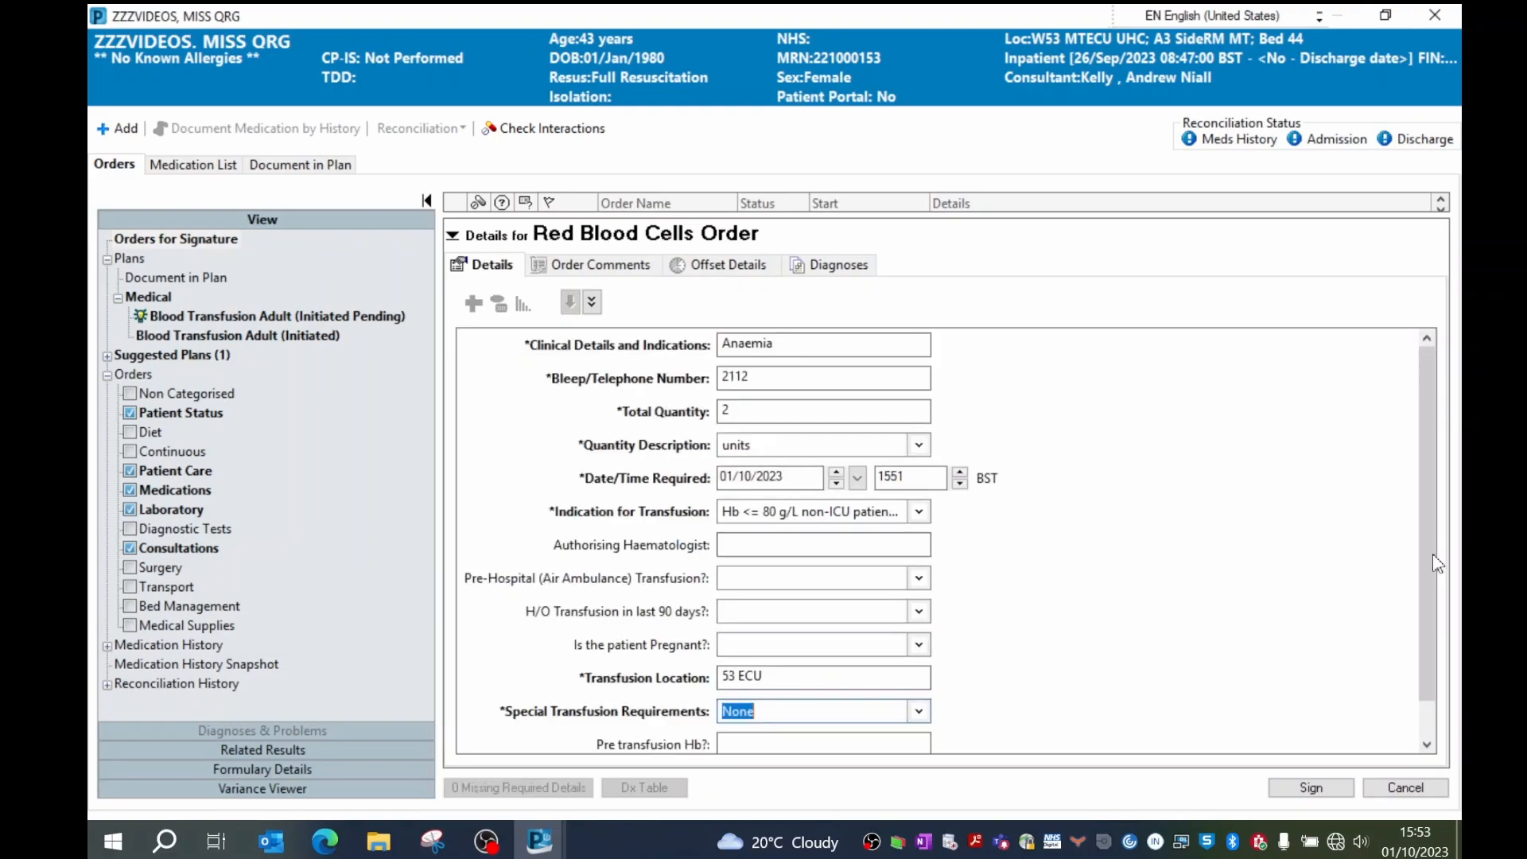
scroll(1434, 563, down, 1)
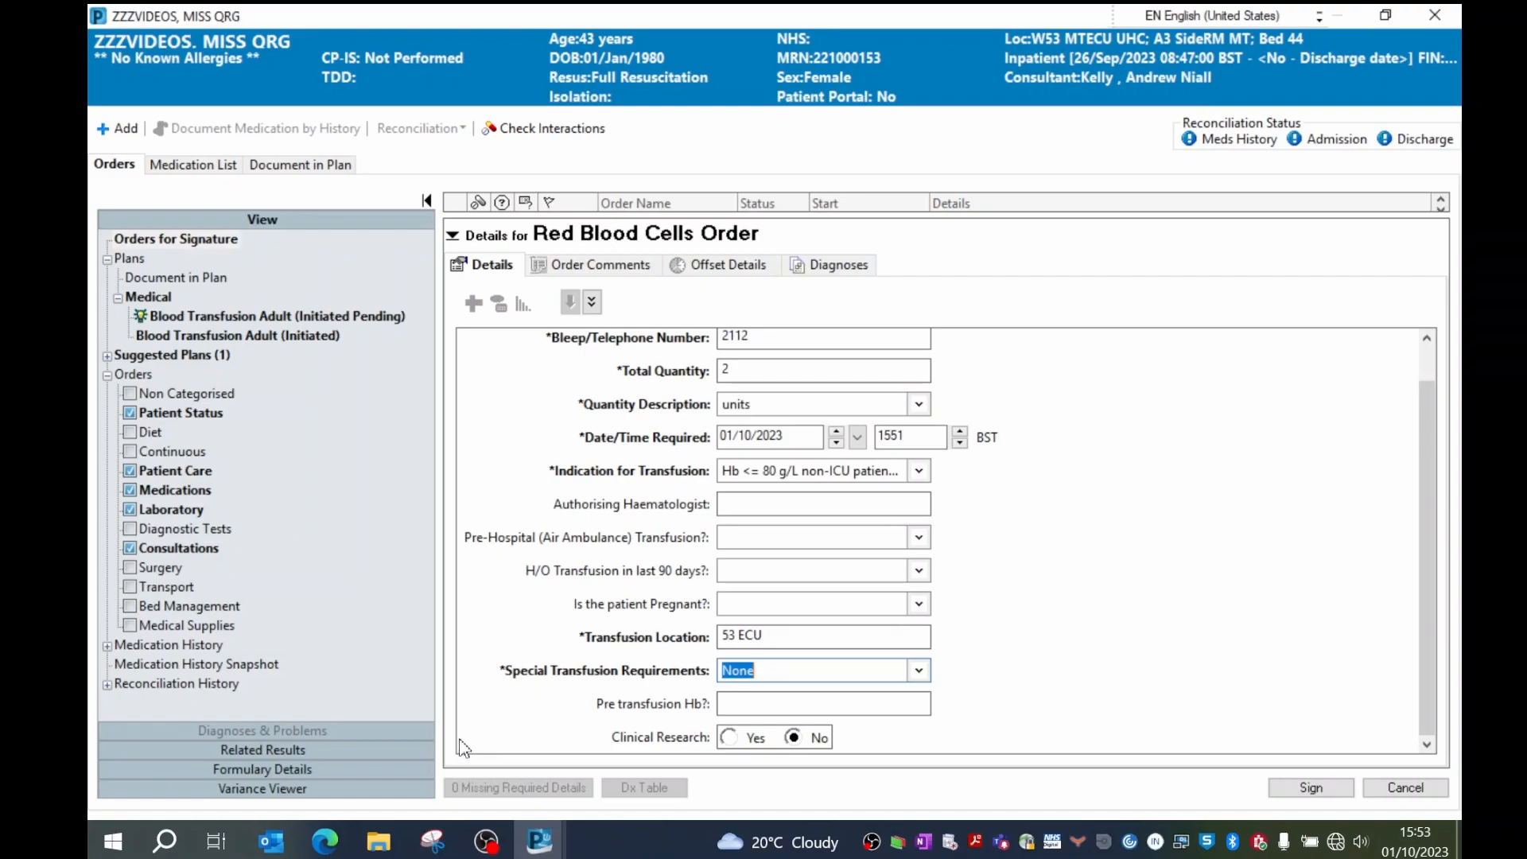
click(1316, 787)
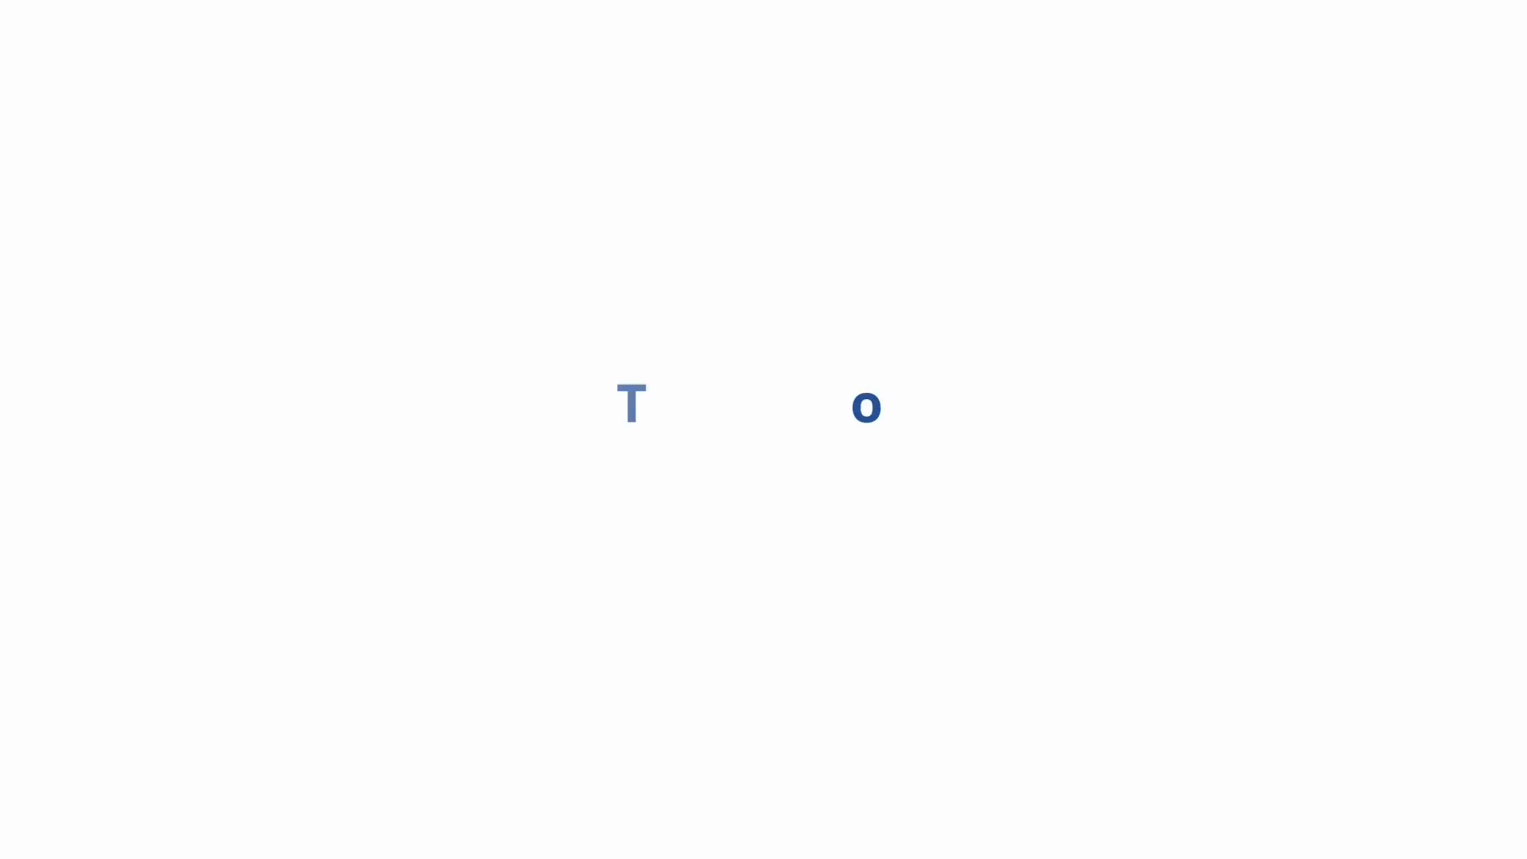